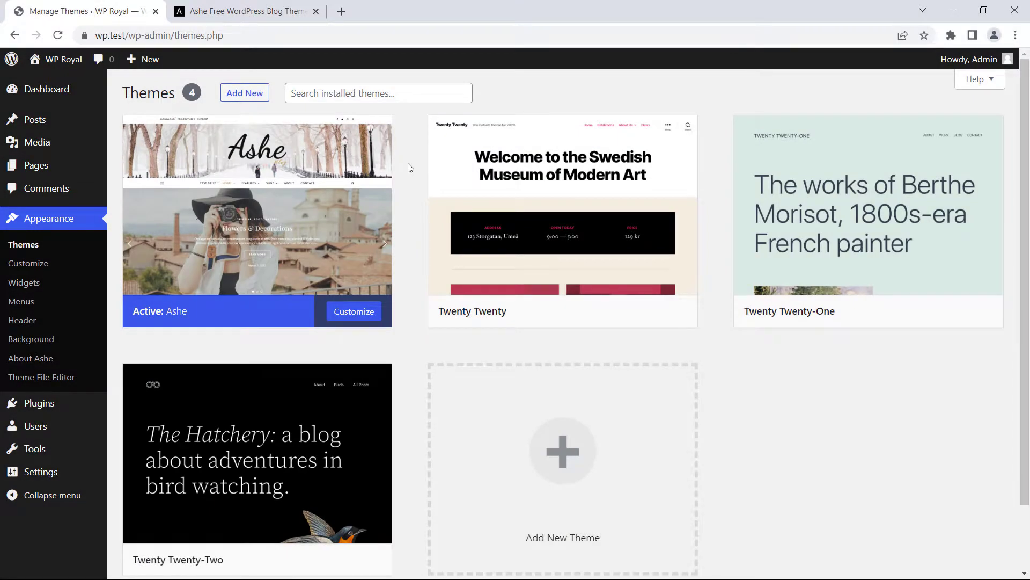
Preview the Ashe theme demo site, then return to the installed themes list.
mouse_move(248, 301)
left_click(250, 13)
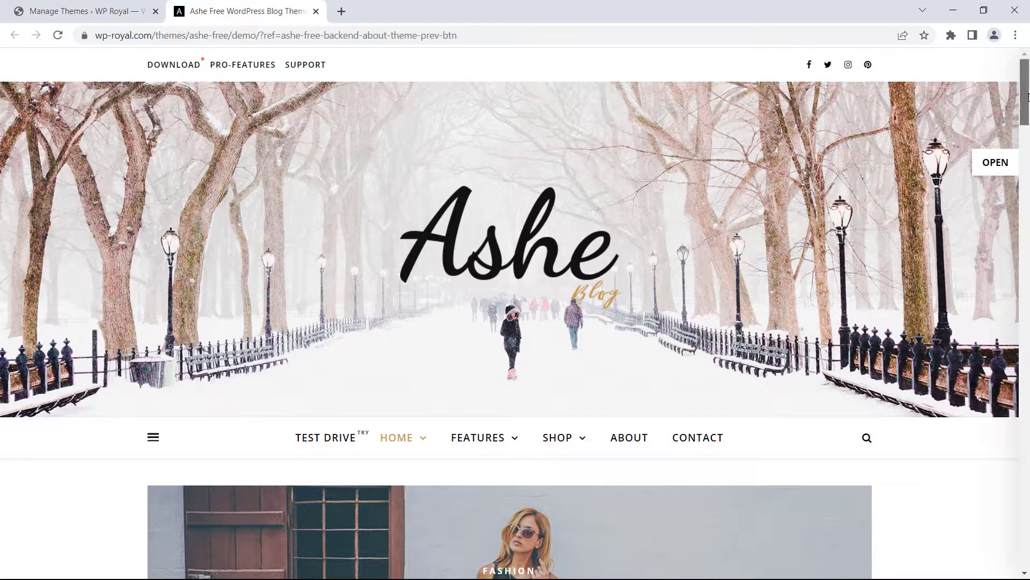
left_click_drag(1027, 125, 1028, 548)
left_click(957, 524)
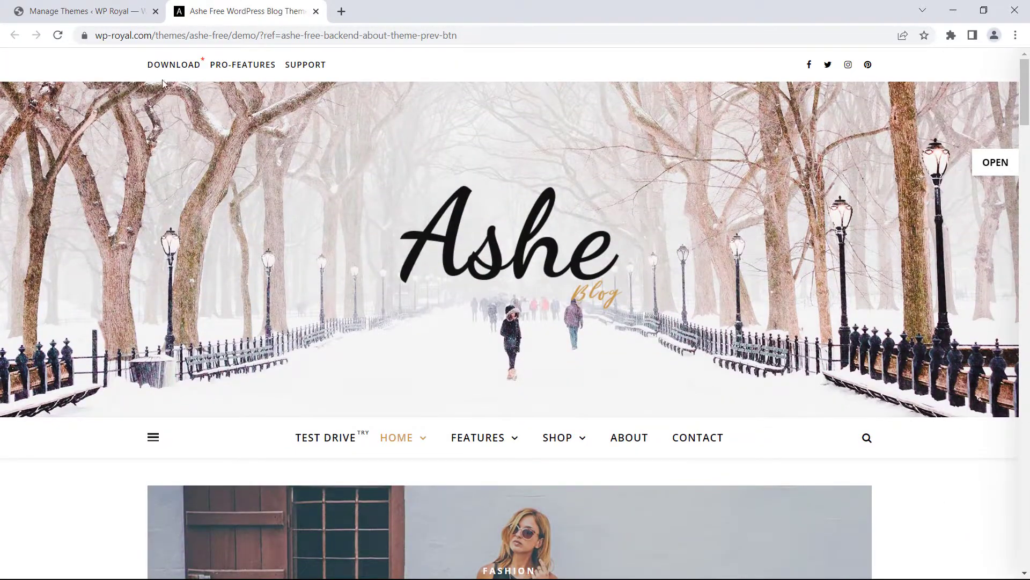
left_click(124, 15)
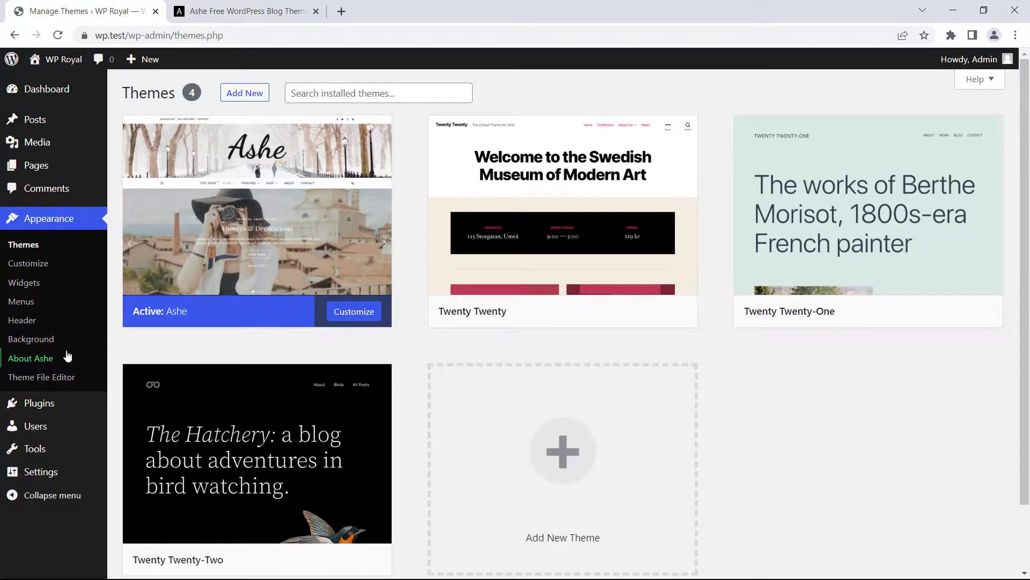
From the About Ashe page, install the demo import plugin and import the Ashe demo content.
left_click(27, 358)
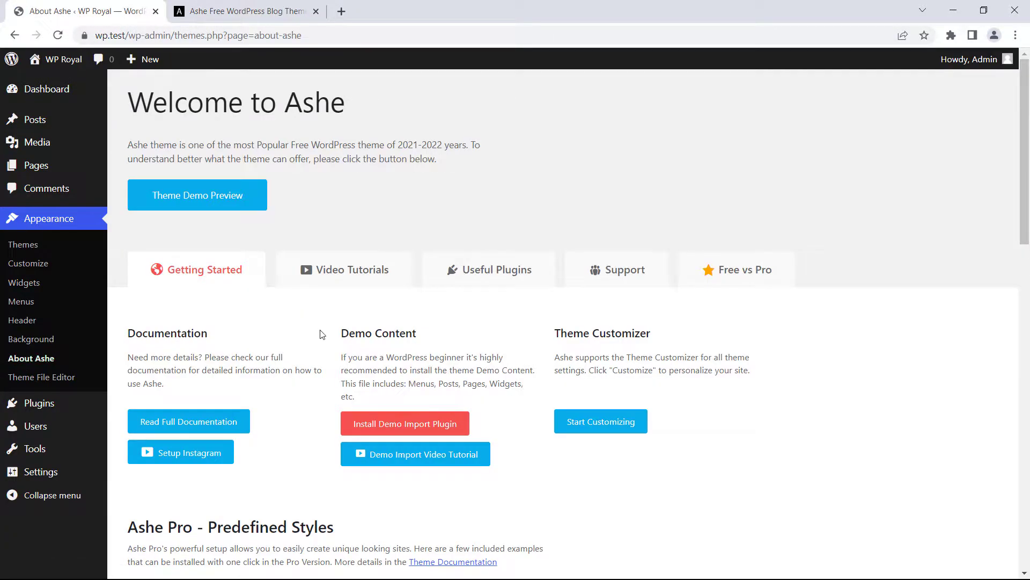
scroll(322, 335, "down", 1)
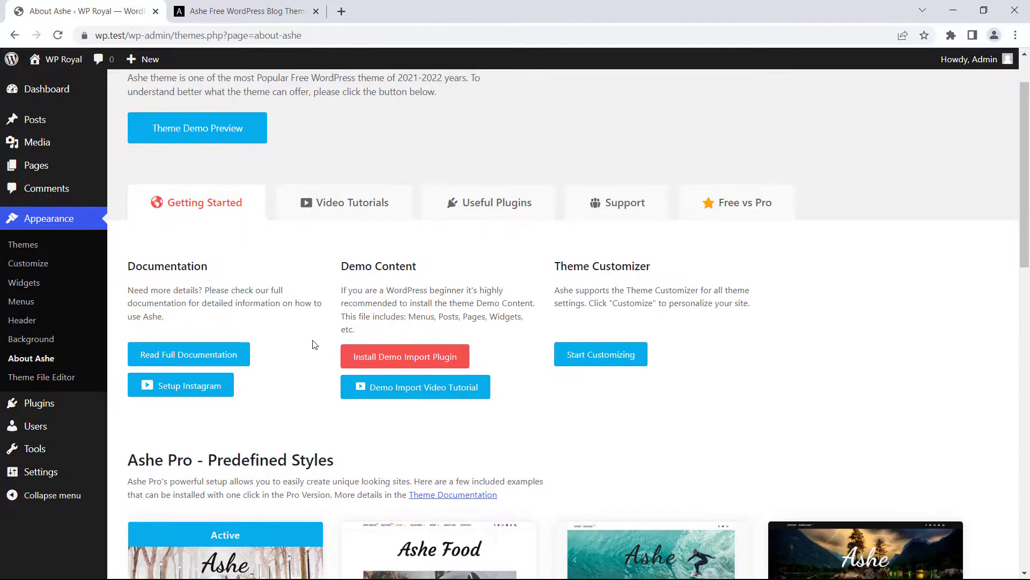
left_click(445, 359)
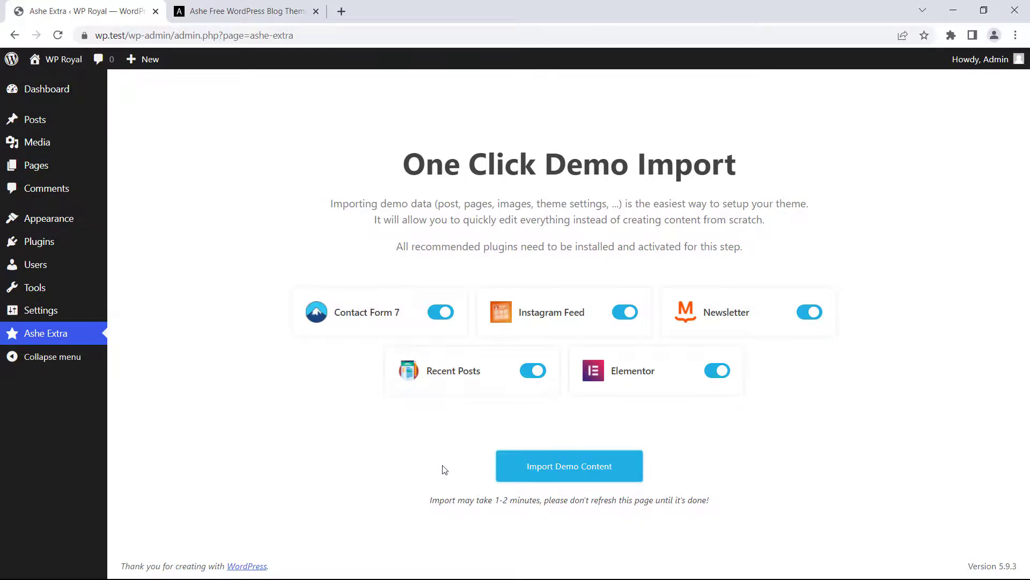
left_click(596, 467)
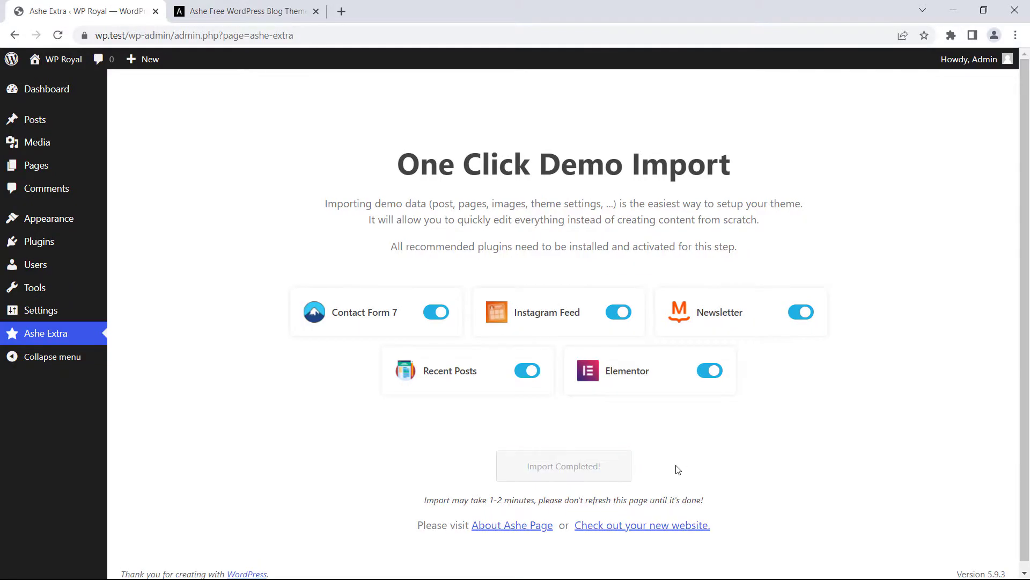
Open the new site's front page in a new tab and scroll through the imported Ashe demo blog.
left_click(674, 526)
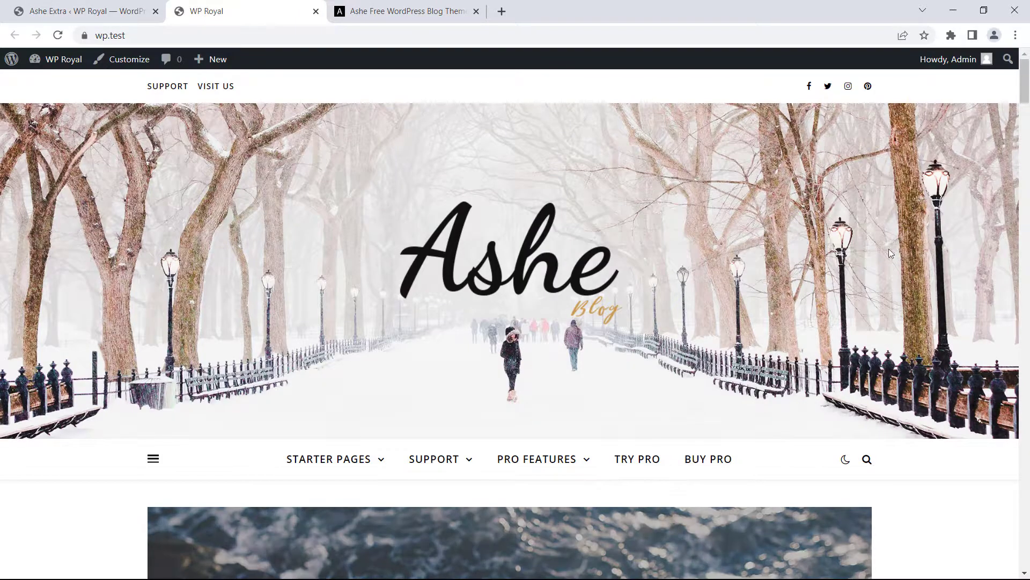
left_click_drag(1025, 96, 1024, 75)
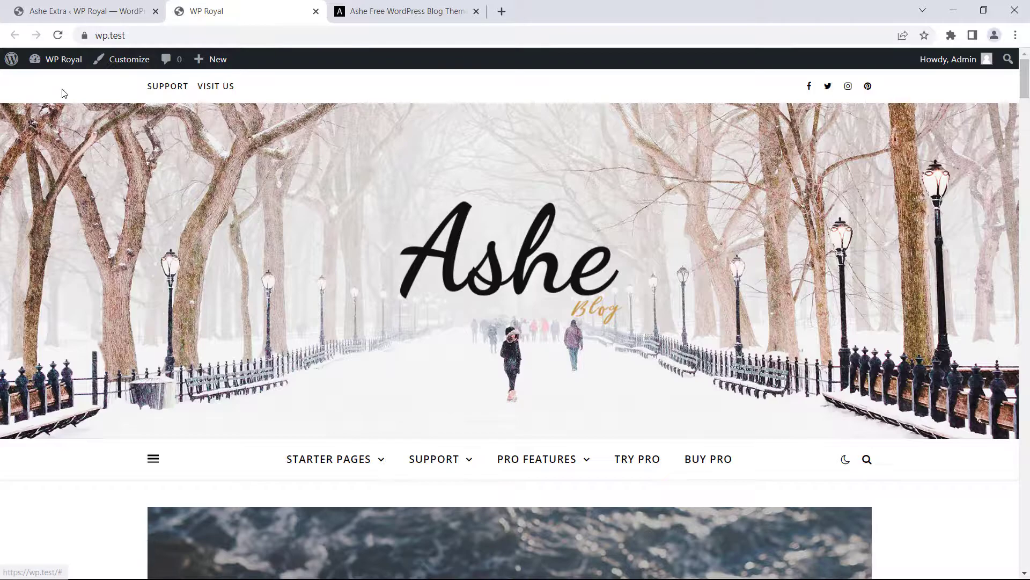
Open Menus in a new tab and confirm Main Menu is the menu selected for editing.
mouse_move(56, 59)
left_click(50, 138, "ctrl")
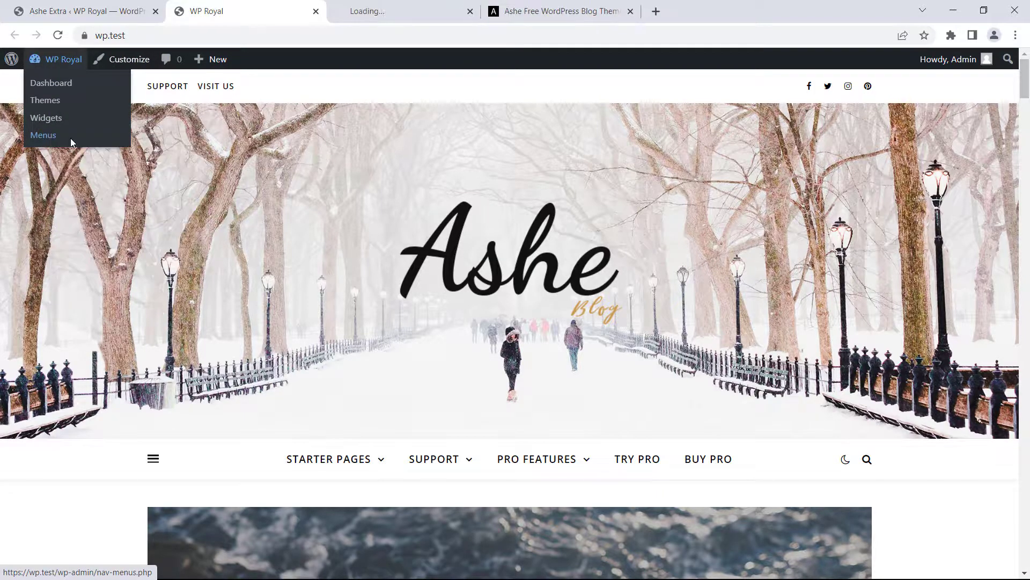
left_click(389, 13)
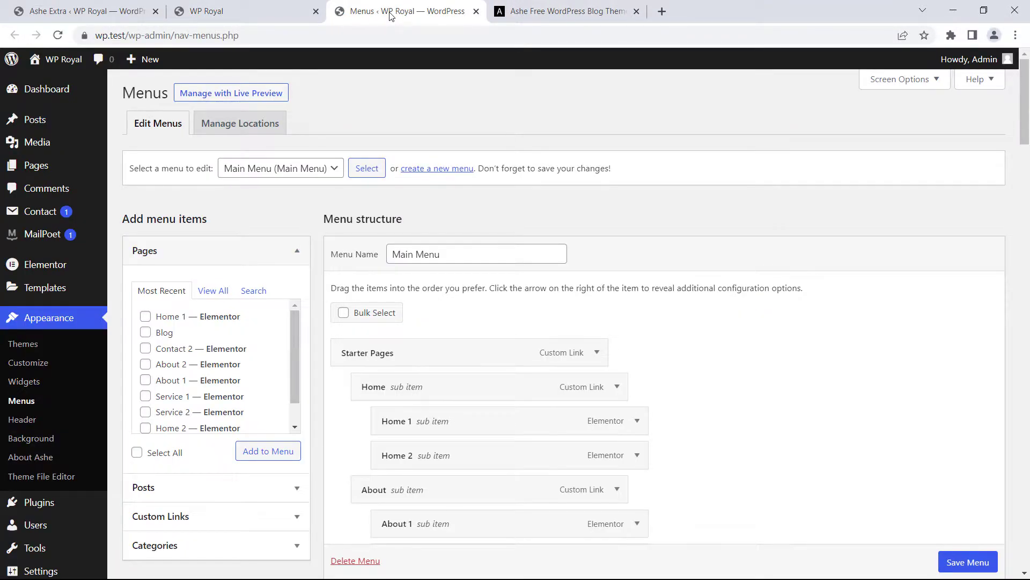
scroll(935, 156, "down", 3)
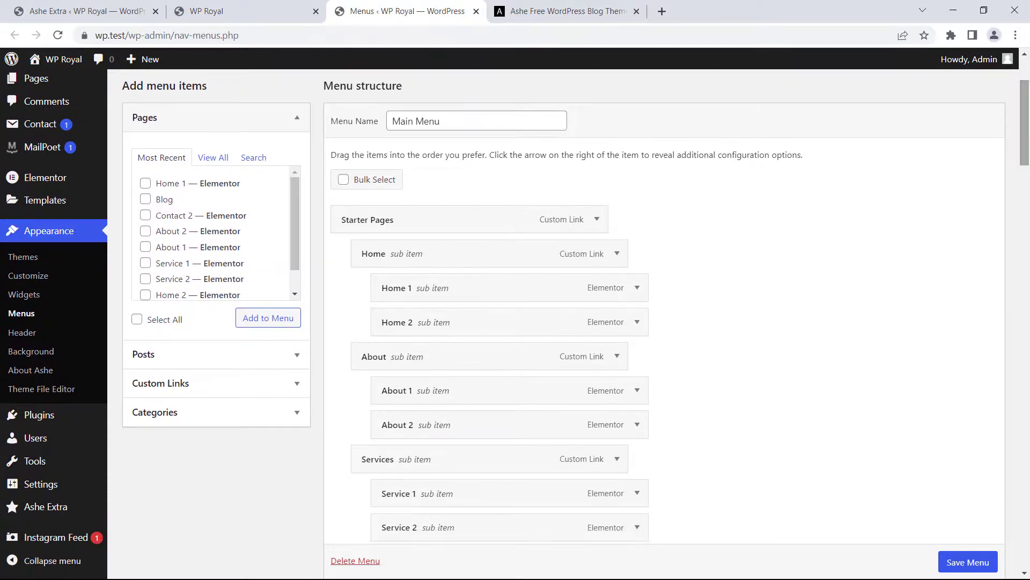
scroll(988, 133, "up", 2)
left_click(276, 131)
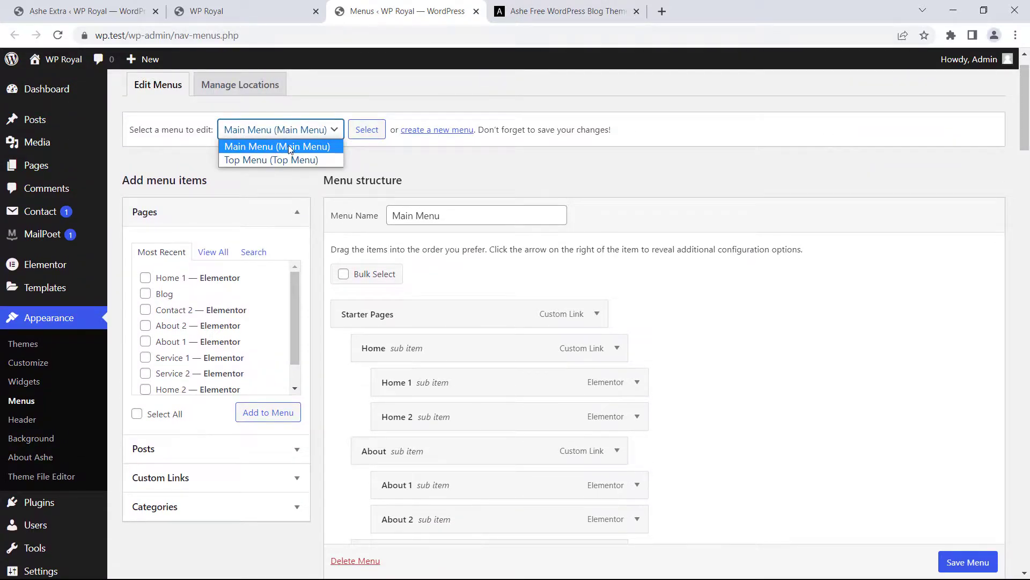
left_click(394, 156)
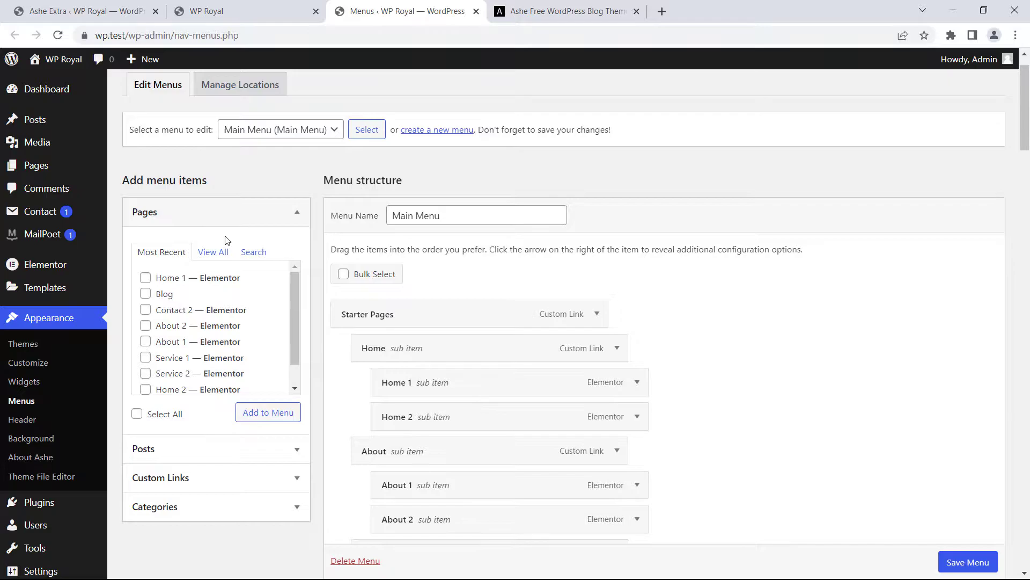
Compare the menu list against the live site's navigation, leaving Main Menu unchanged.
left_click(219, 12)
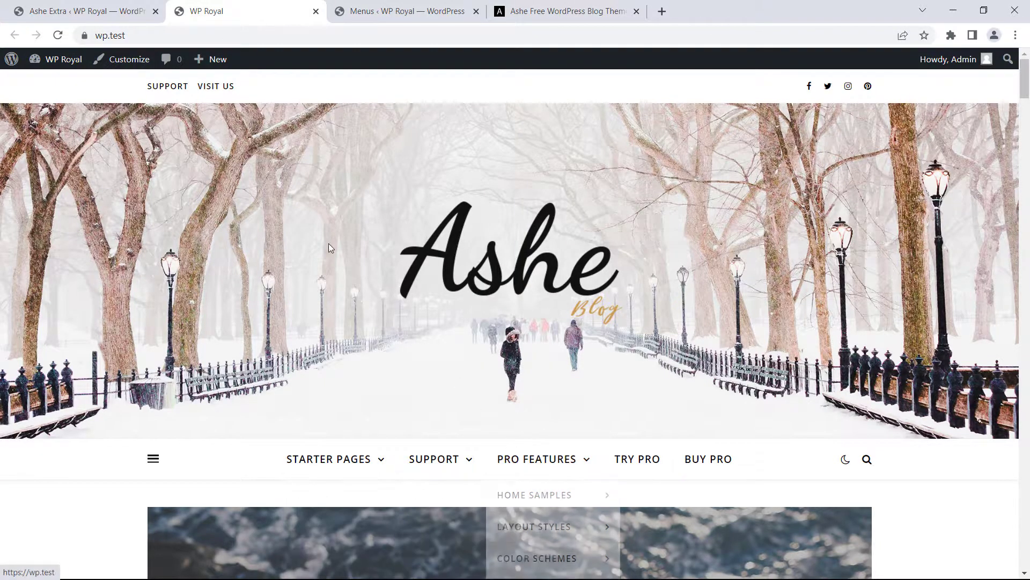
left_click(397, 16)
left_click(296, 129)
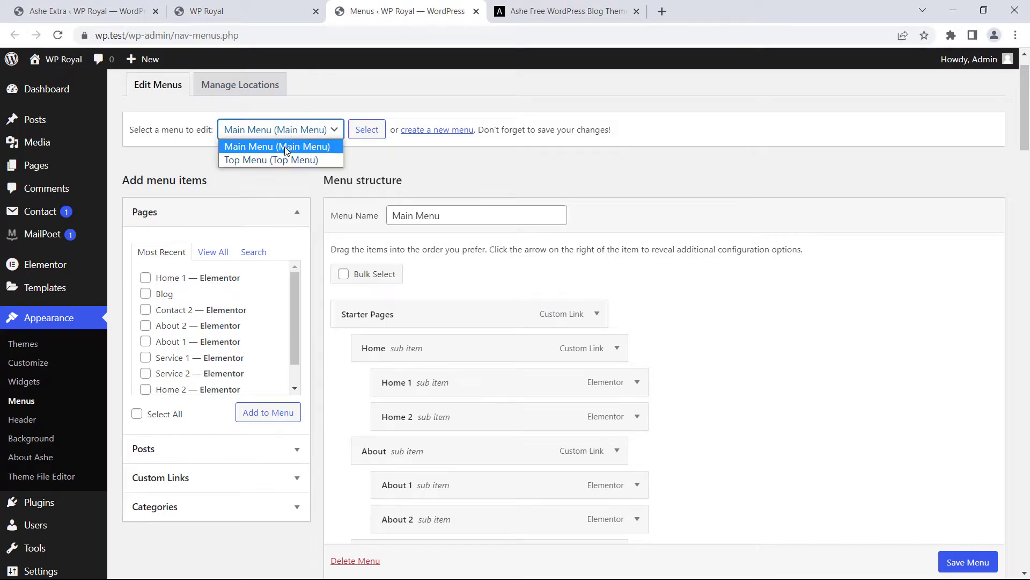
left_click(388, 167)
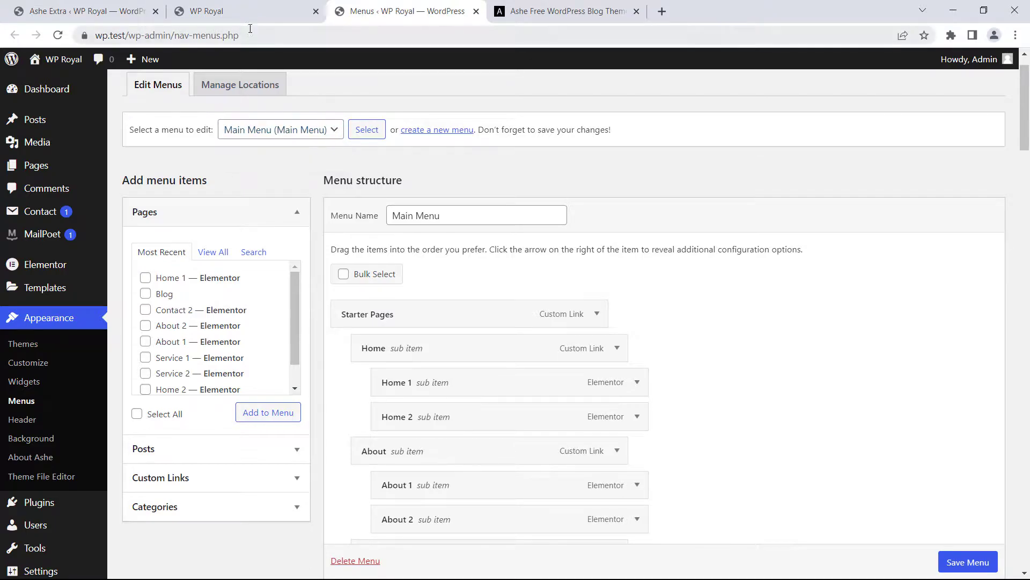
left_click(242, 16)
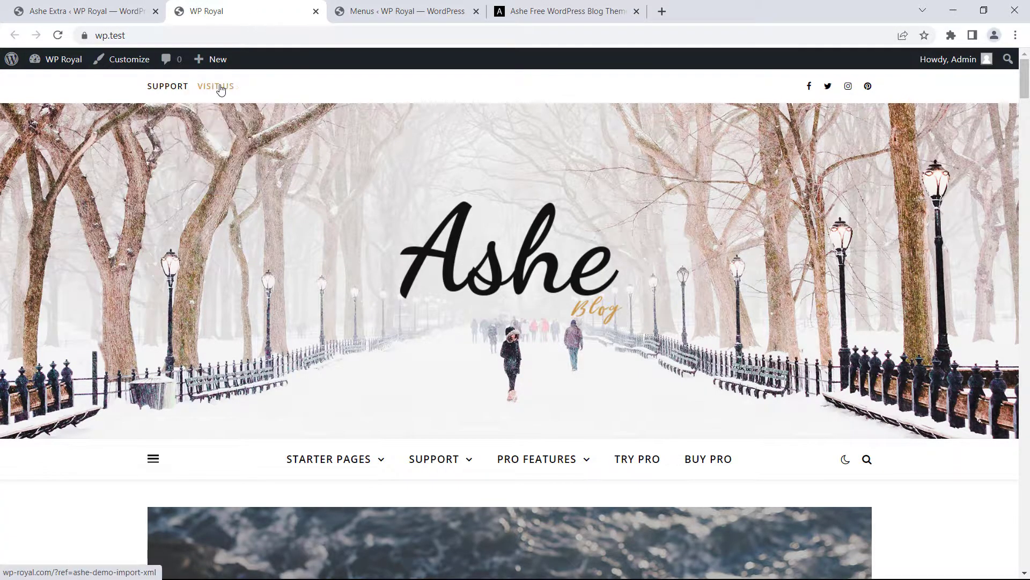
scroll(769, 163, "down", 15)
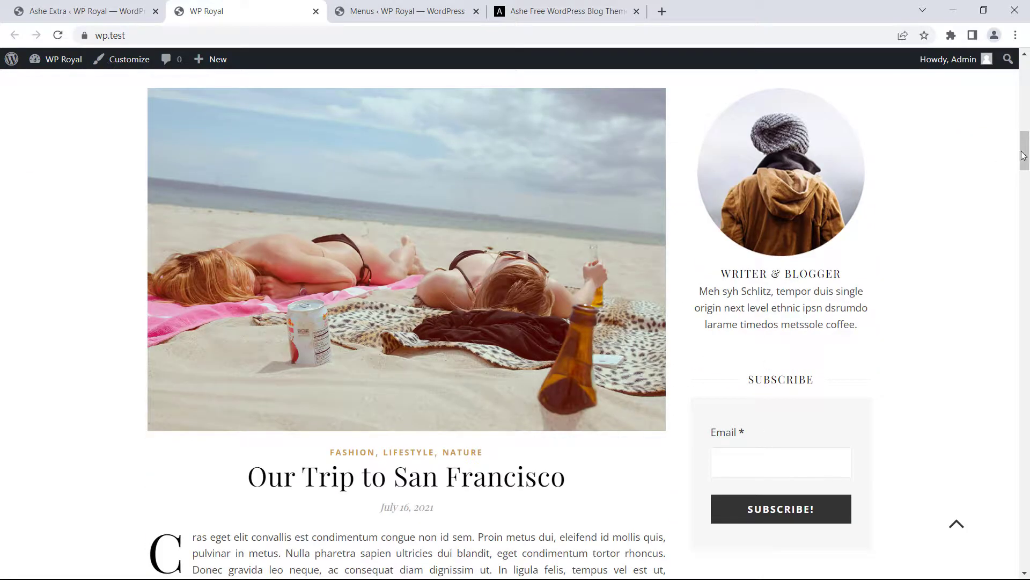
left_click_drag(1023, 156, 1024, 93)
Open the Widgets editor in a new tab and expand the Sidebar Alt area.
mouse_move(56, 60)
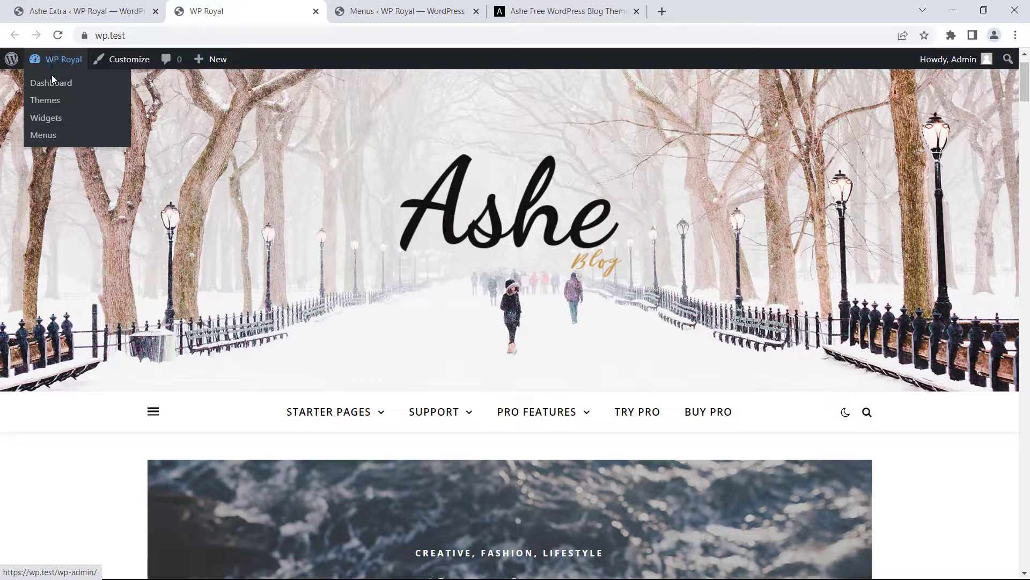
right_click(47, 118)
left_click(80, 125)
left_click(403, 18)
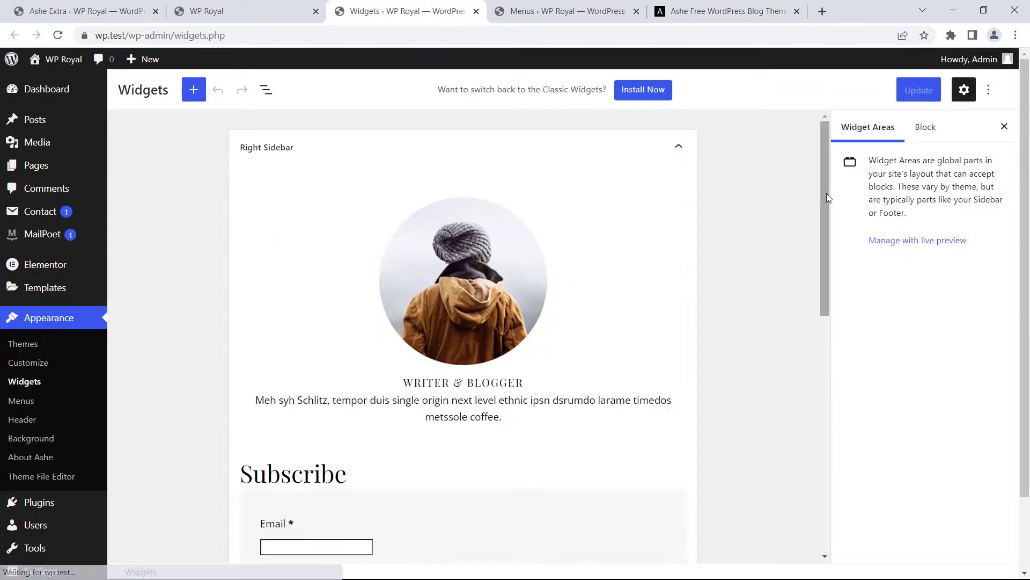
left_click_drag(826, 198, 821, 429)
left_click(678, 428)
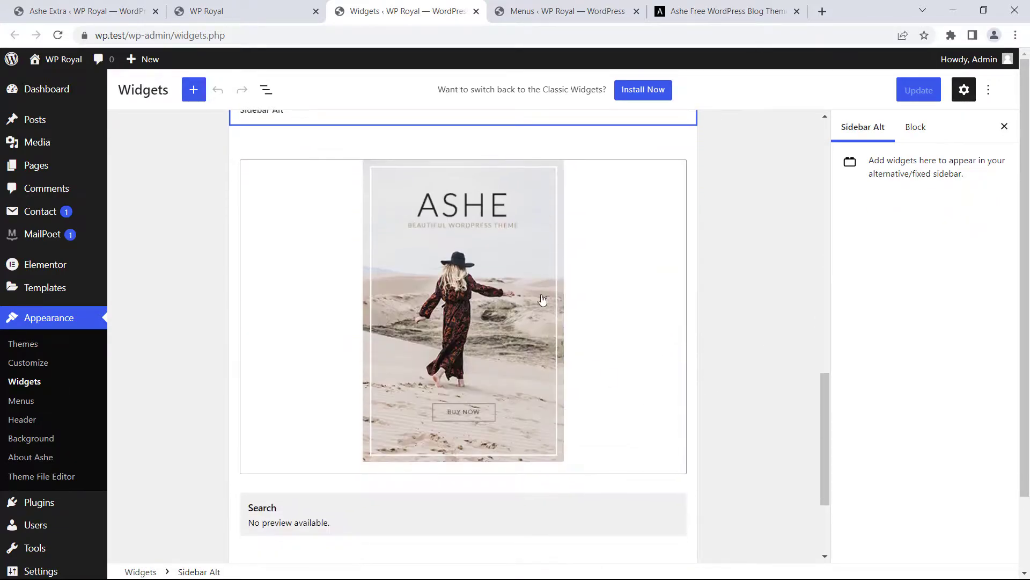
Compare Sidebar Alt with the live site's alternate sidebar panel.
left_click(215, 10)
left_click(154, 217)
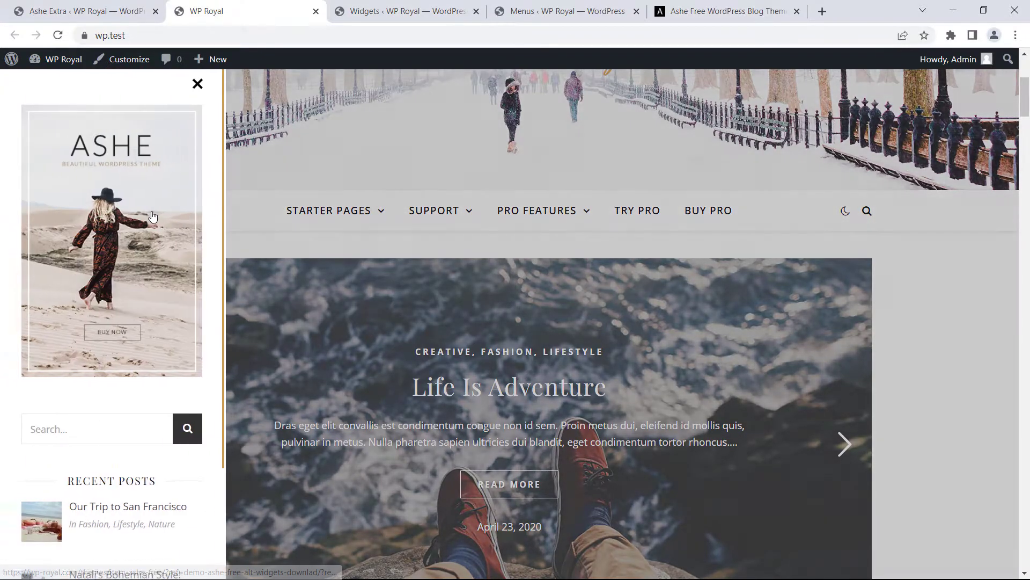
left_click(198, 84)
left_click(397, 21)
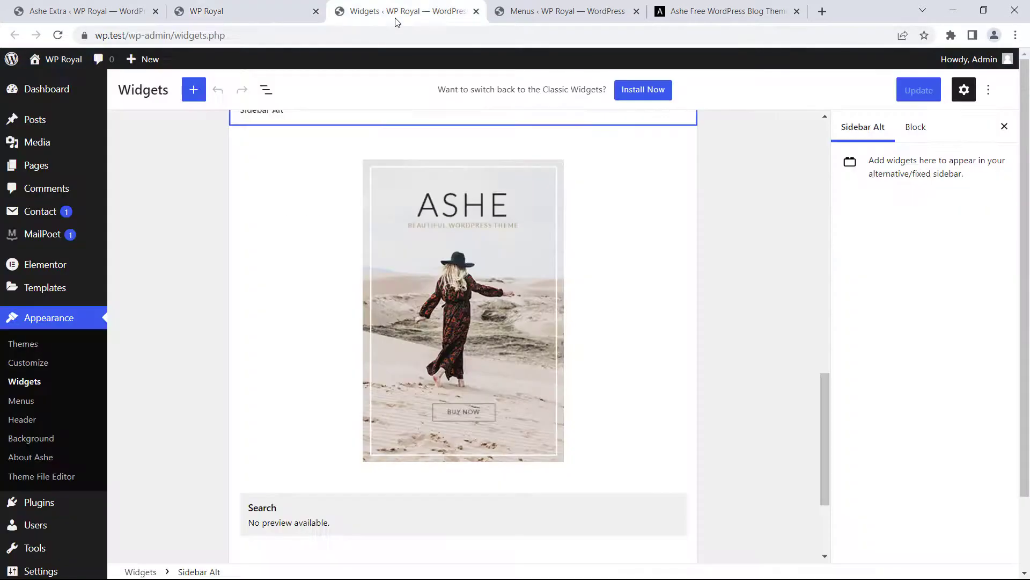
scroll(827, 419, "down", 5)
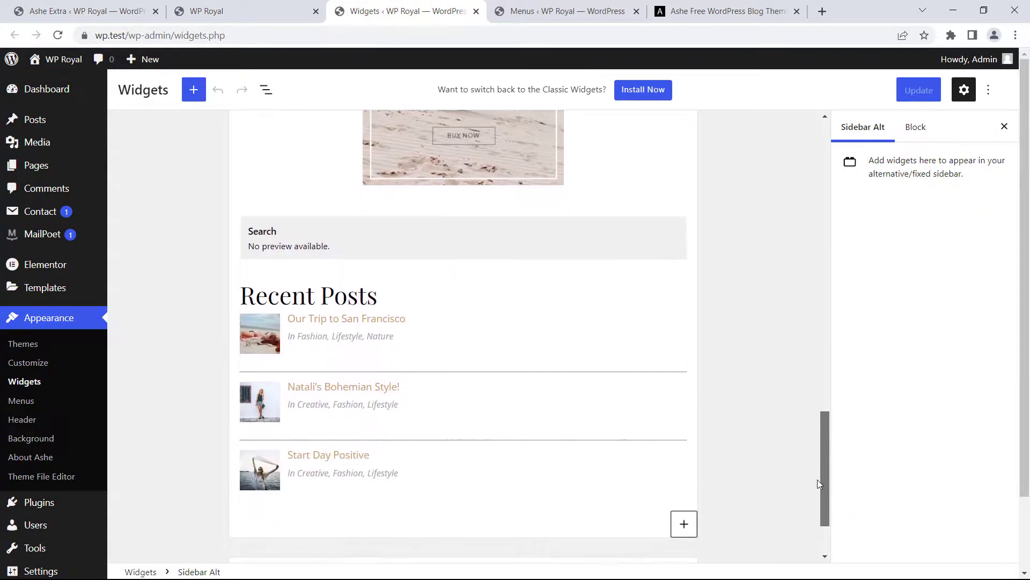
scroll(817, 479, "down", 3)
Expand Footer Widgets, compare it with the live footer, and scroll back to Right Sidebar.
left_click(620, 480)
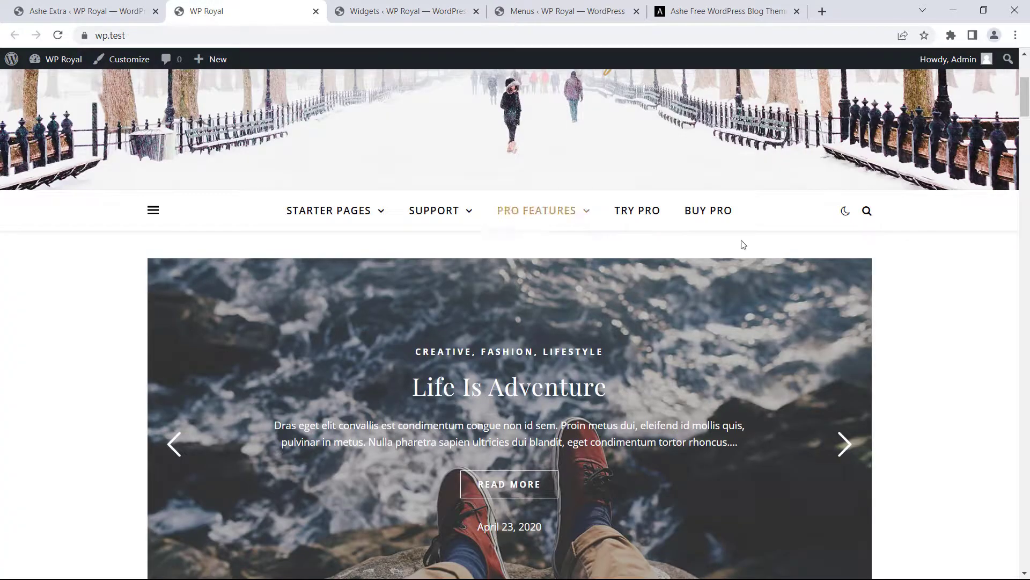
left_click(225, 10)
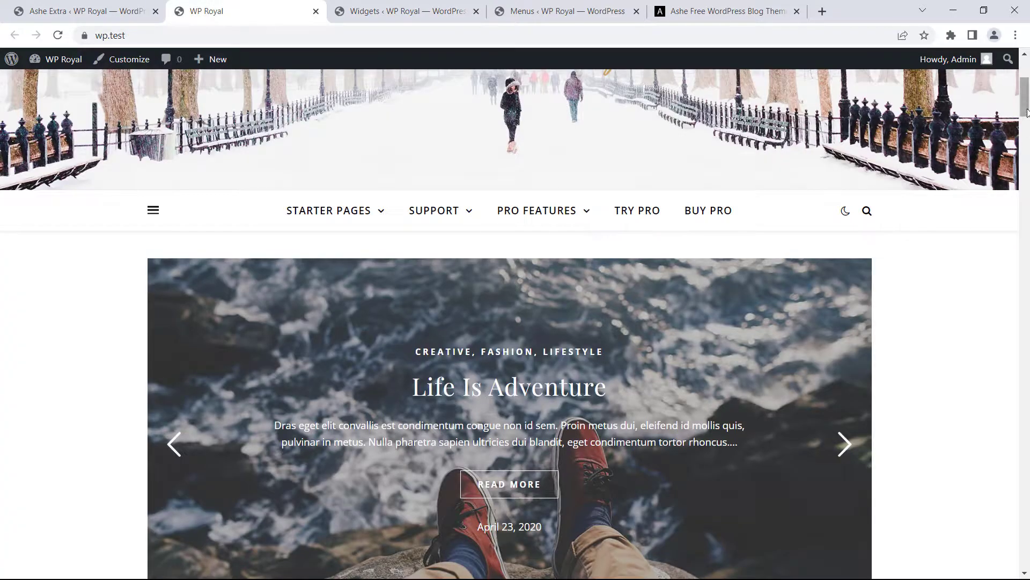
left_click_drag(1027, 111, 1026, 563)
left_click(957, 523)
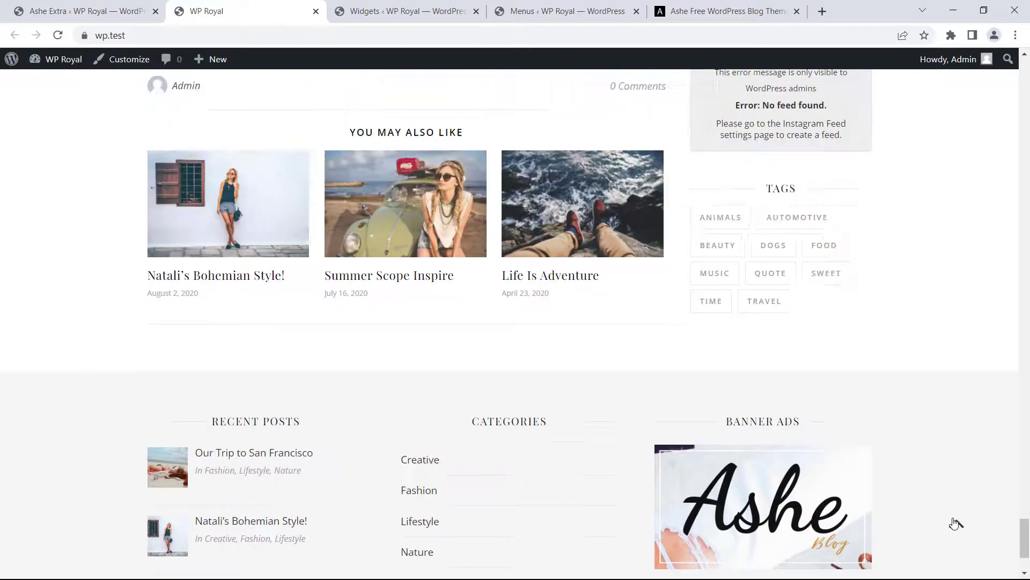
left_click(395, 12)
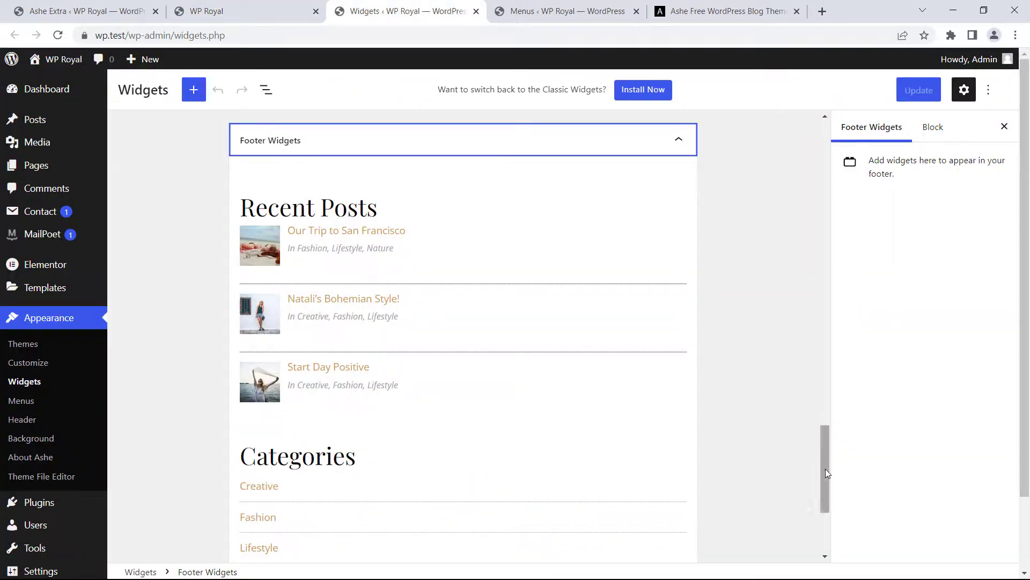
left_click_drag(826, 468, 826, 150)
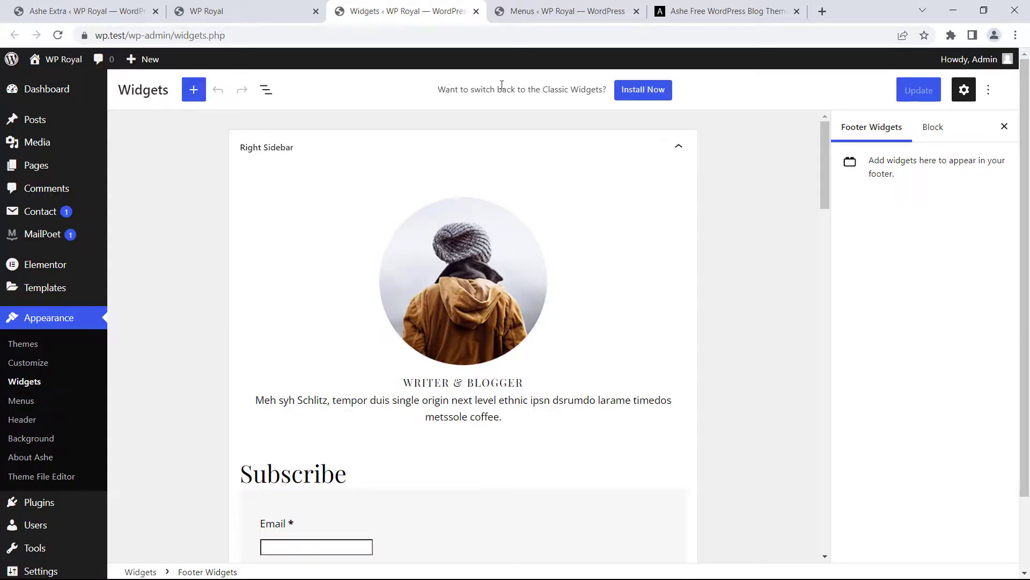
Install and activate Classic Widgets 0.3, then check the Sidebar Alt and Footer Widgets areas.
left_click(645, 94)
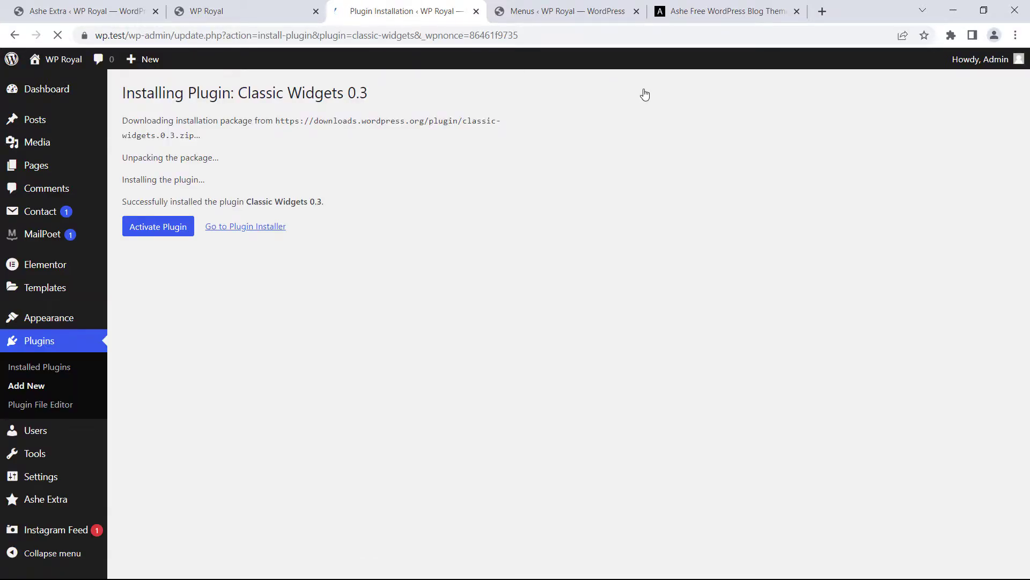
left_click(164, 231)
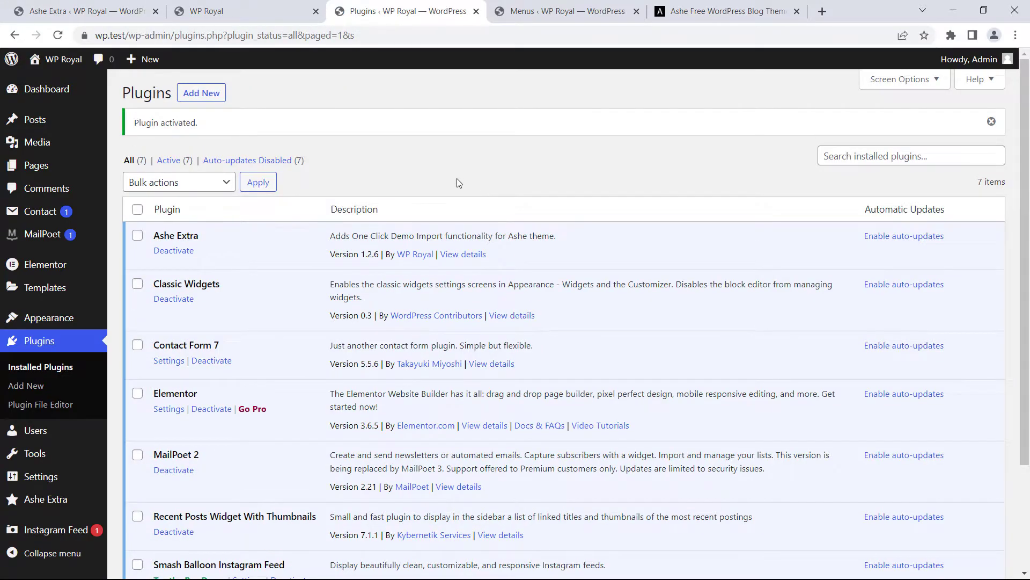
mouse_move(80, 318)
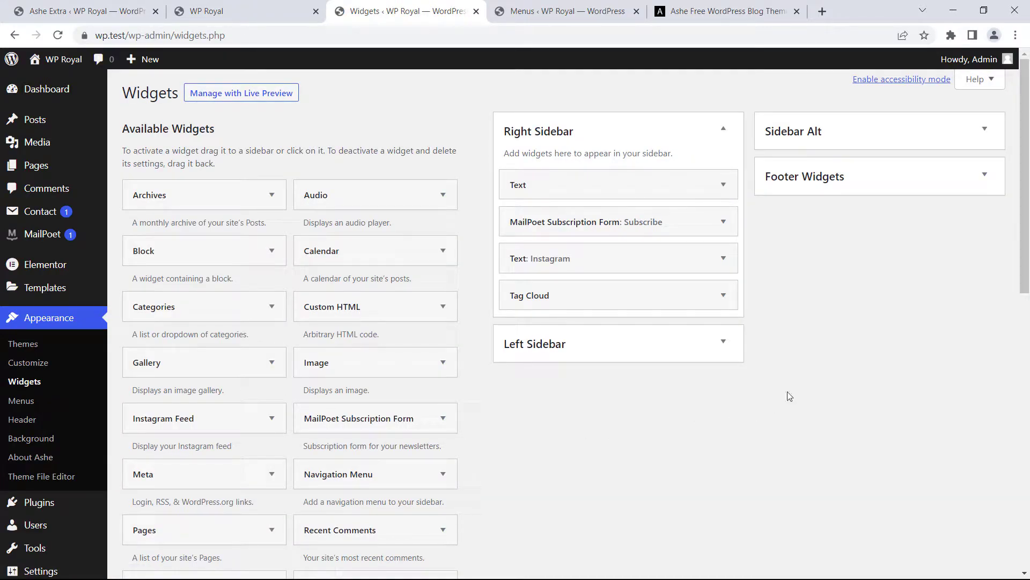
left_click(985, 129)
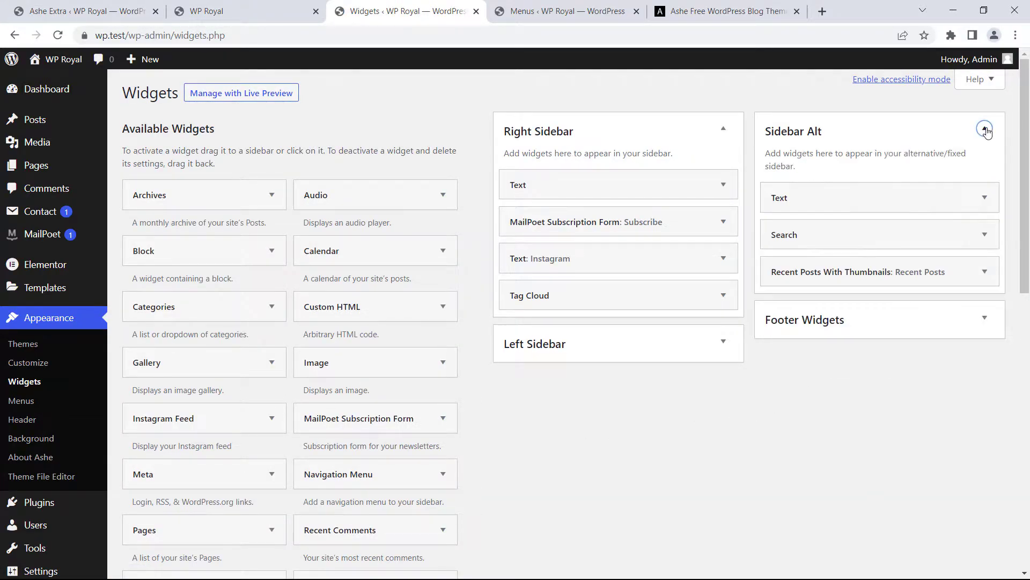
left_click(986, 129)
left_click(986, 174)
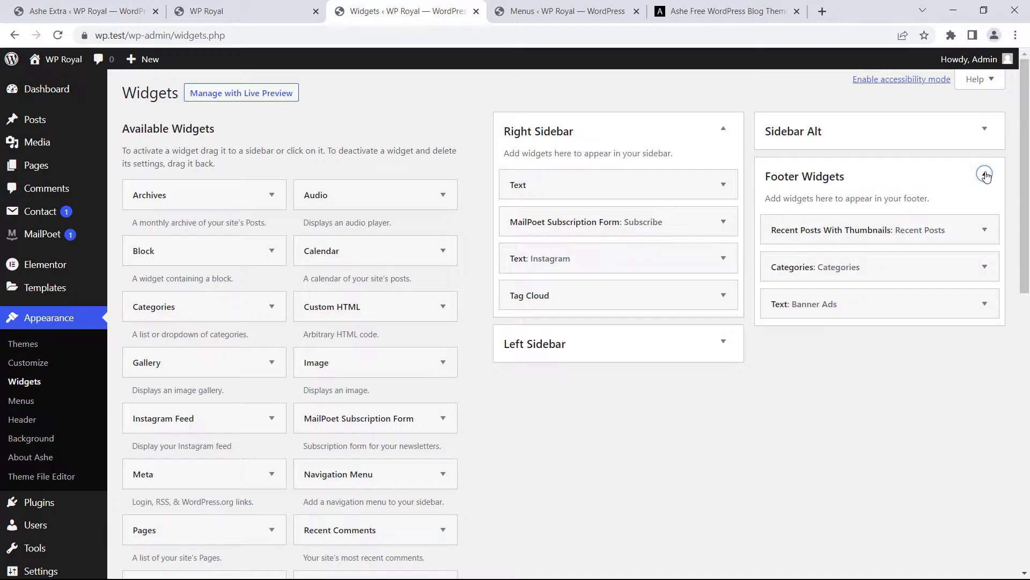
left_click(985, 174)
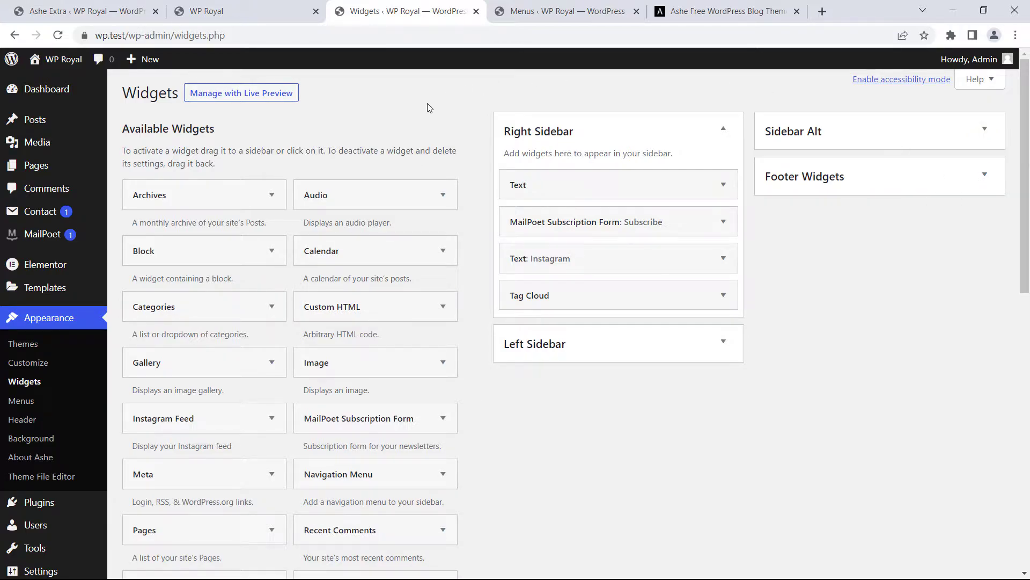
left_click(476, 12)
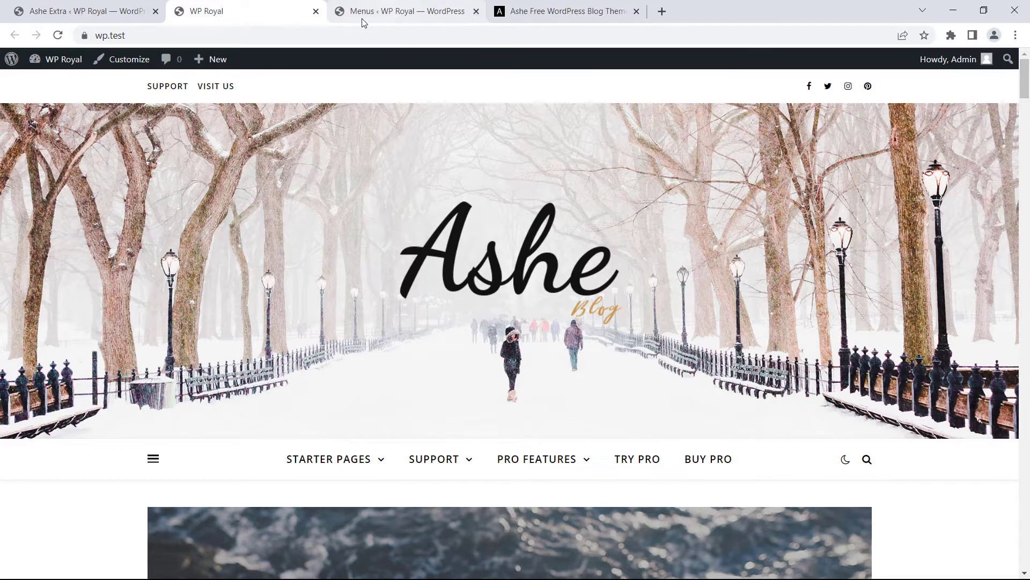
scroll(454, 88, "down", 7)
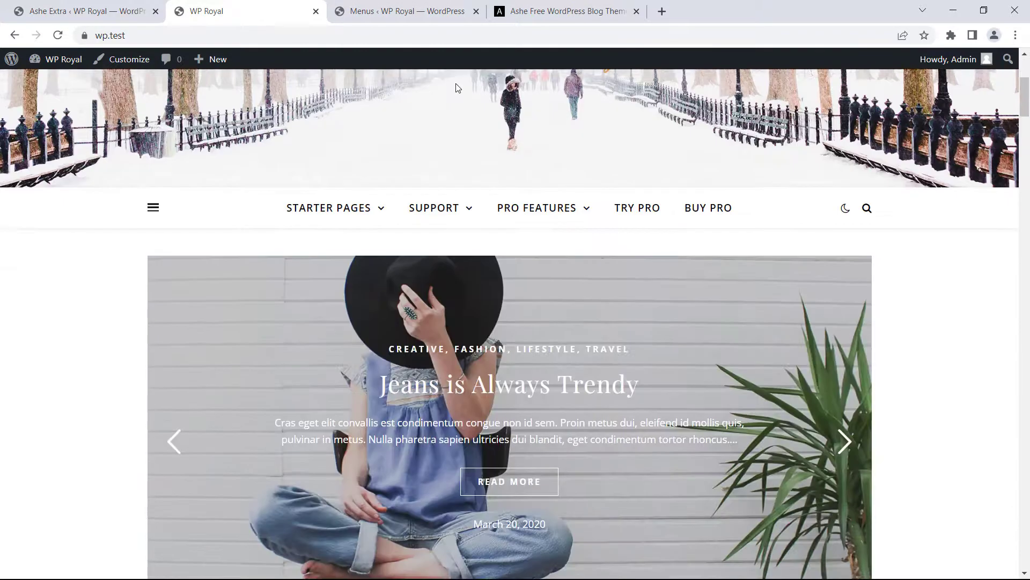
scroll(457, 88, "up", 8)
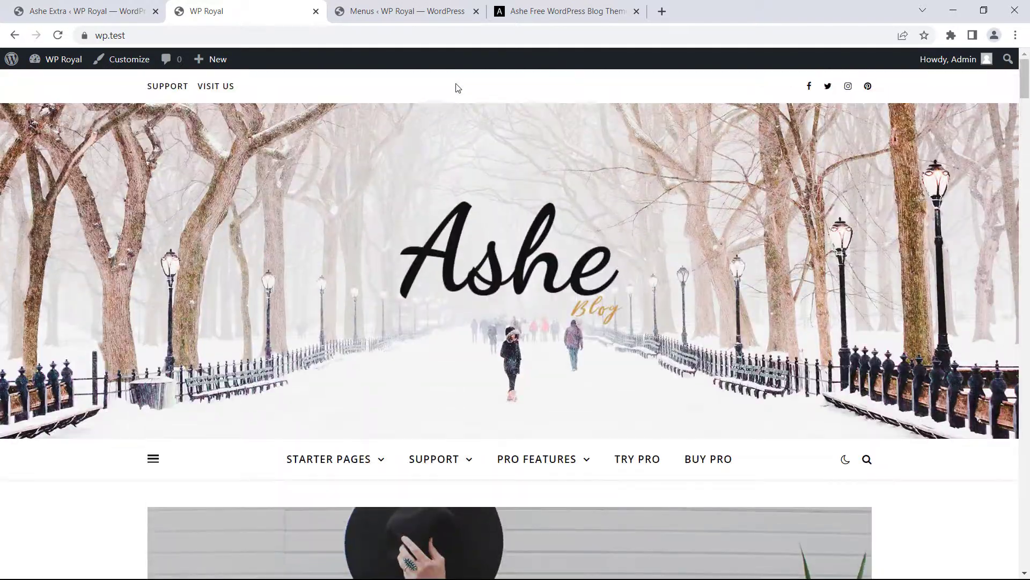
left_click(134, 62)
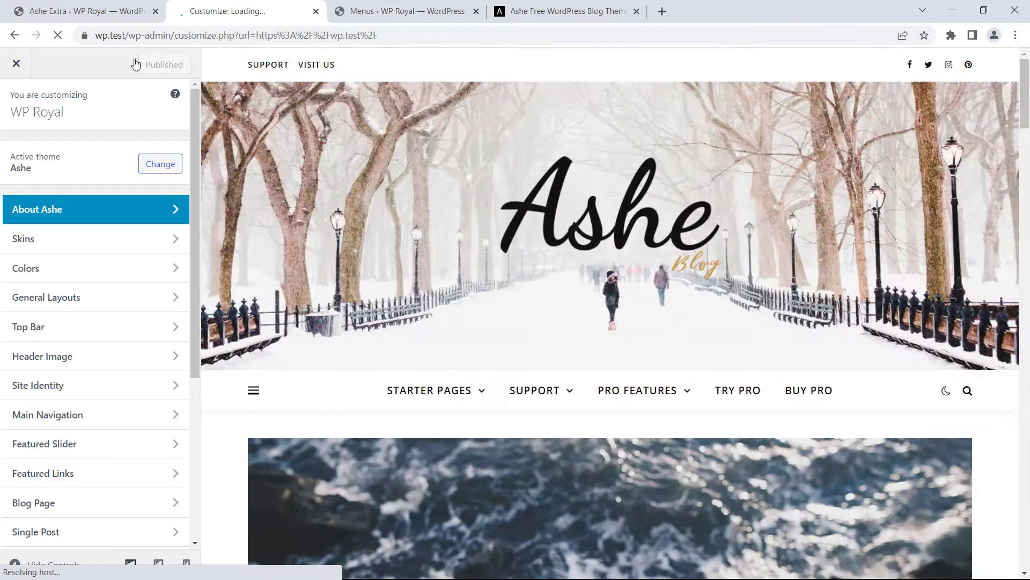
scroll(504, 155, "down", 4)
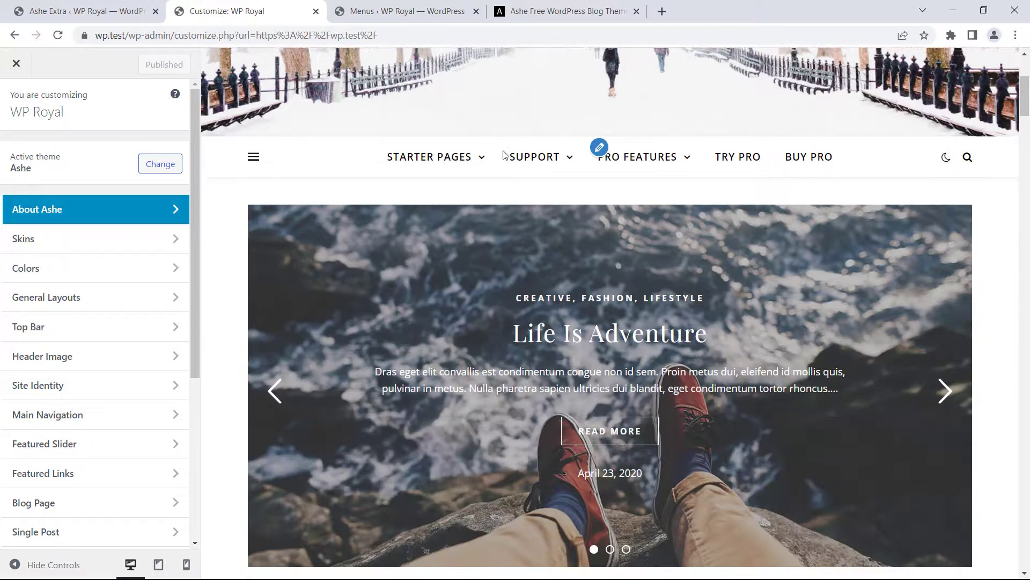
scroll(430, 215, "up", 4)
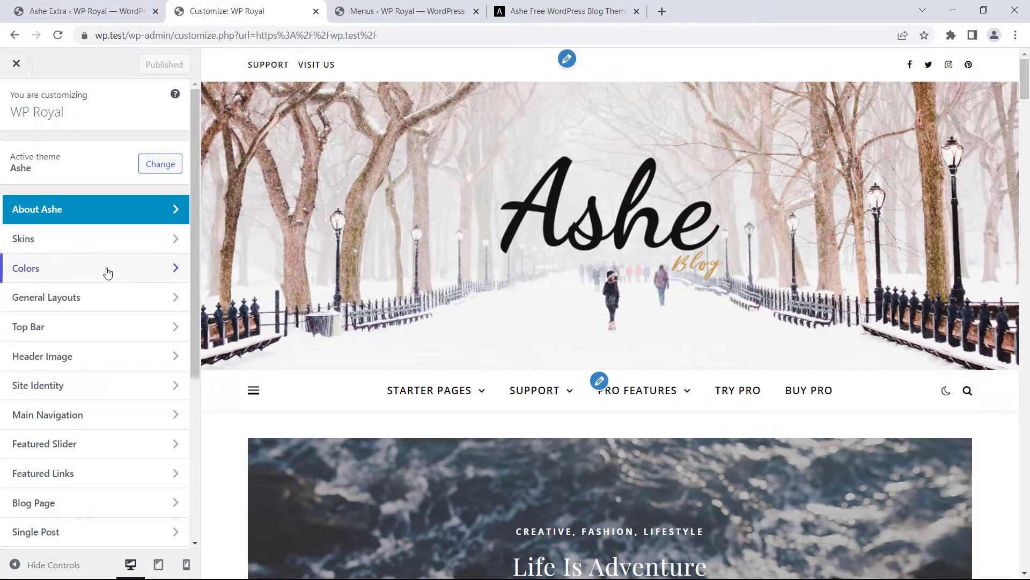
left_click(106, 271)
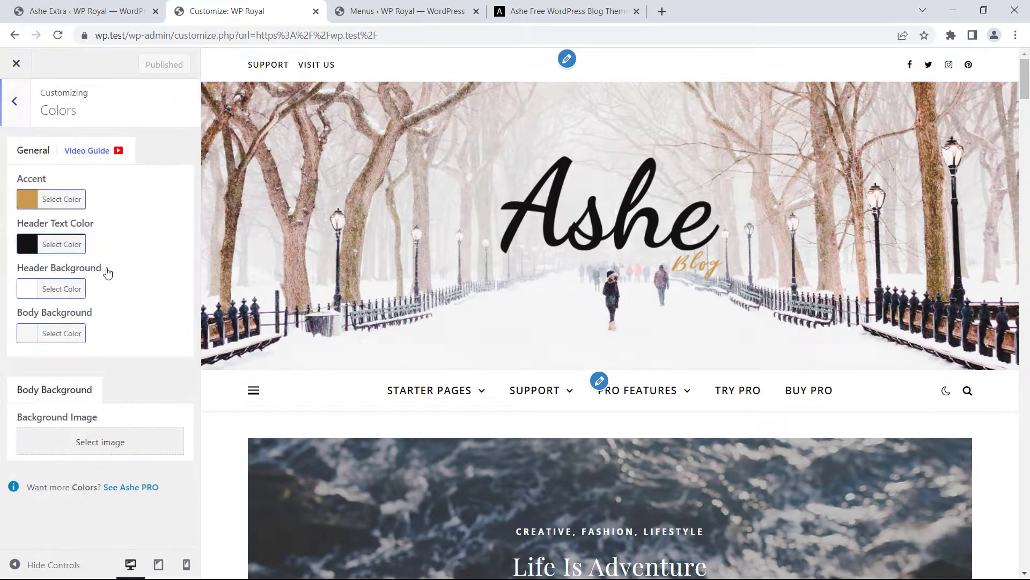
left_click(21, 110)
left_click(69, 294)
scroll(137, 267, "down", 1)
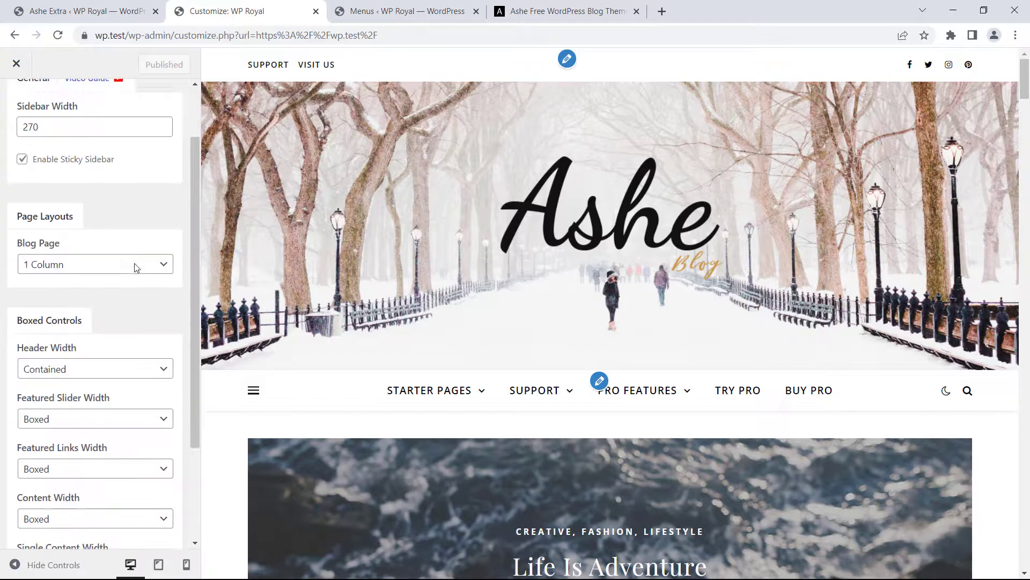
scroll(104, 250, "up", 1)
left_click(20, 115)
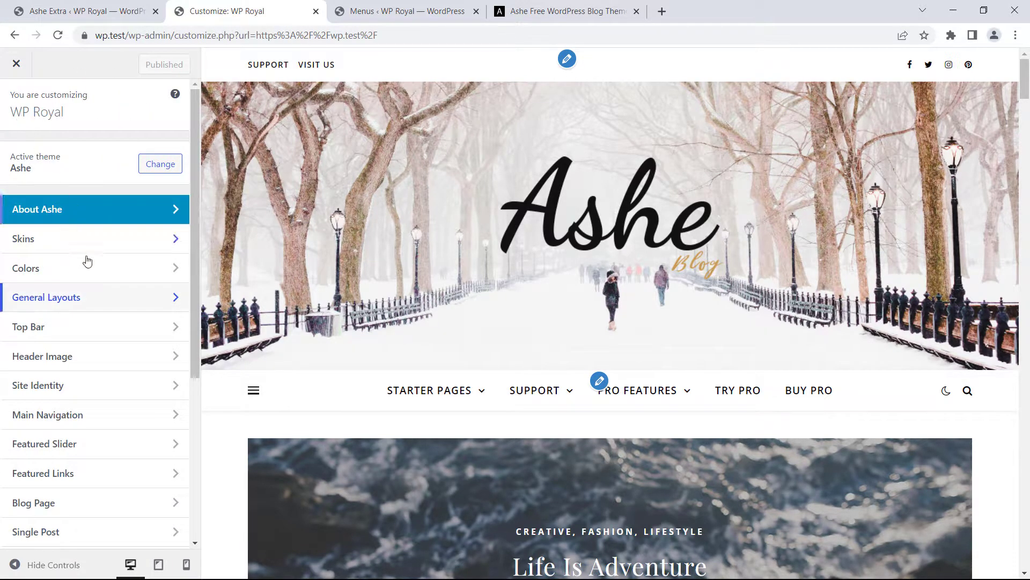
left_click(87, 358)
scroll(106, 273, "down", 3)
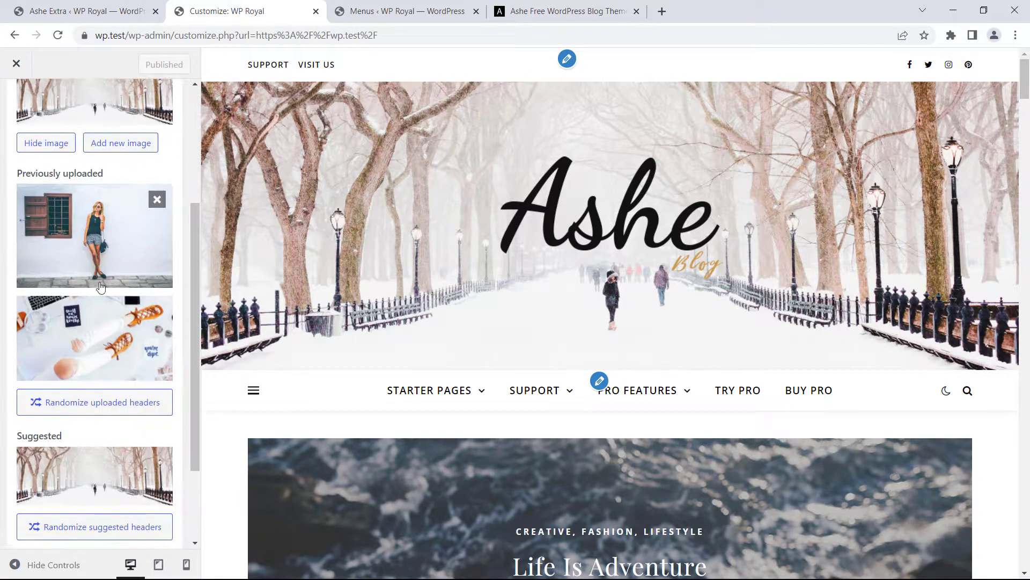
scroll(94, 257, "up", 1)
scroll(95, 257, "up", 3)
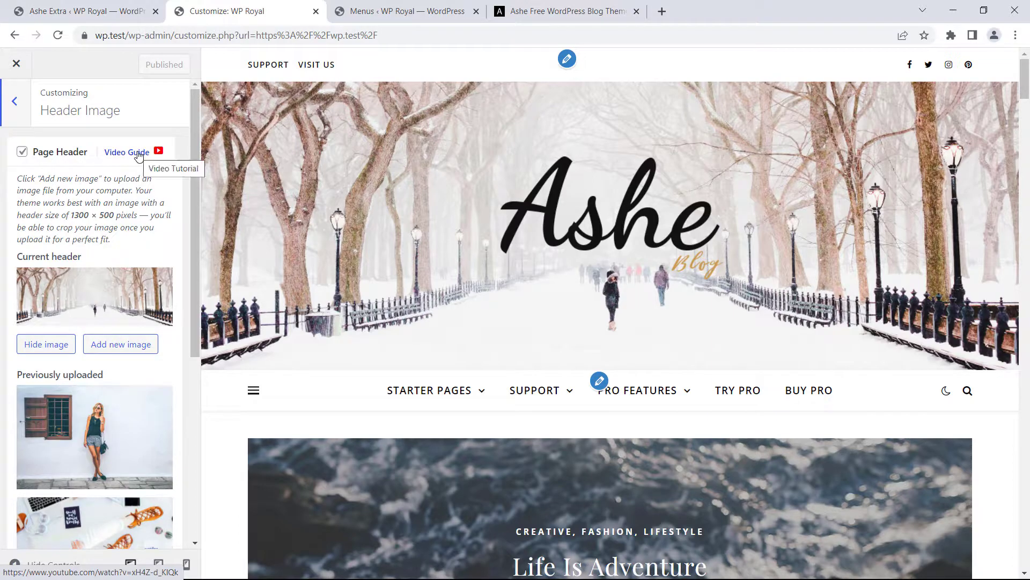
Leave the Customizer, locate the sidebar Instagram widget, and open Instagram Feed's All Feeds.
left_click(16, 65)
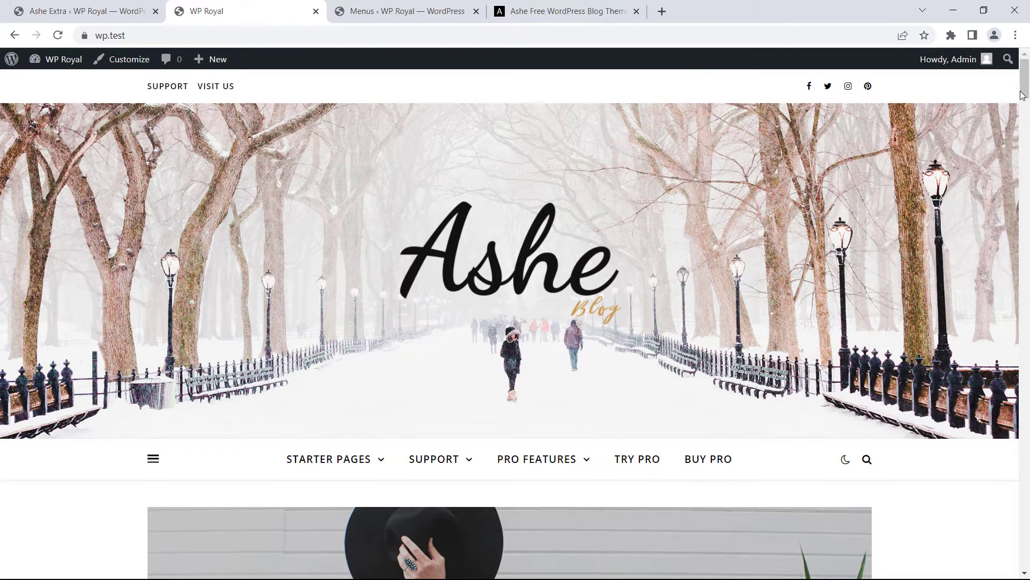
left_click_drag(1023, 95, 1022, 192)
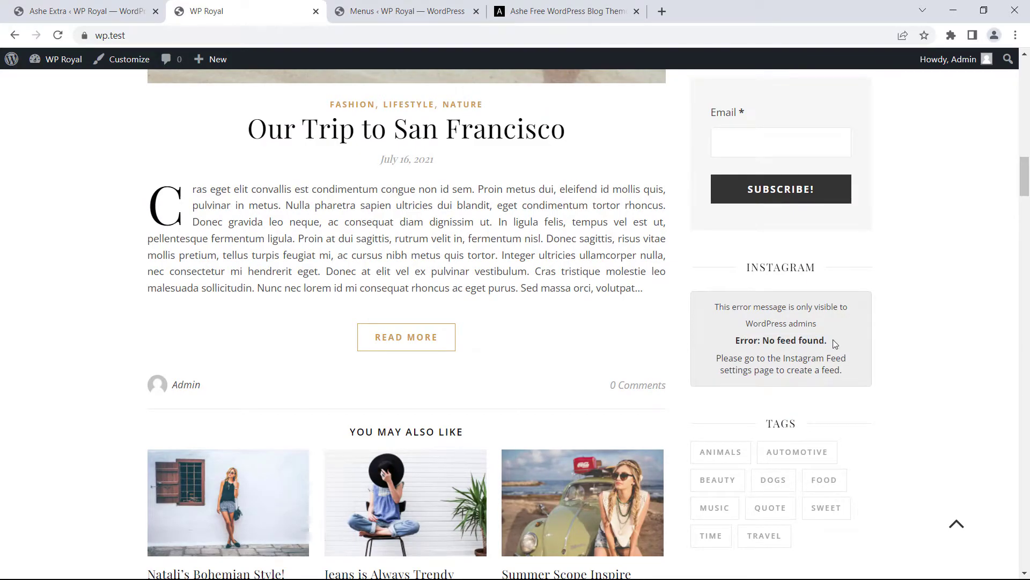
scroll(617, 215, "up", 20)
left_click(400, 16)
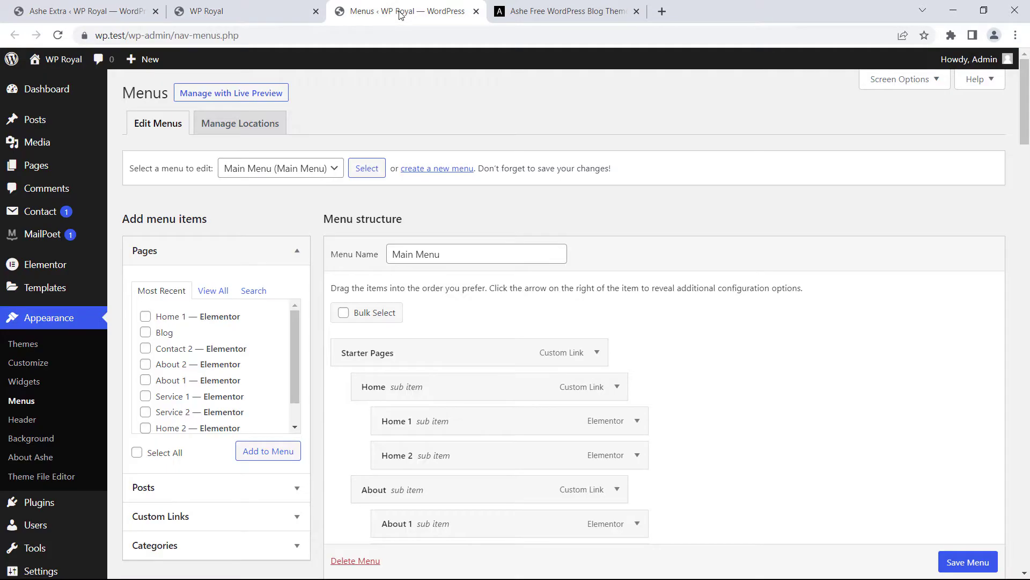
scroll(485, 236, "down", 6)
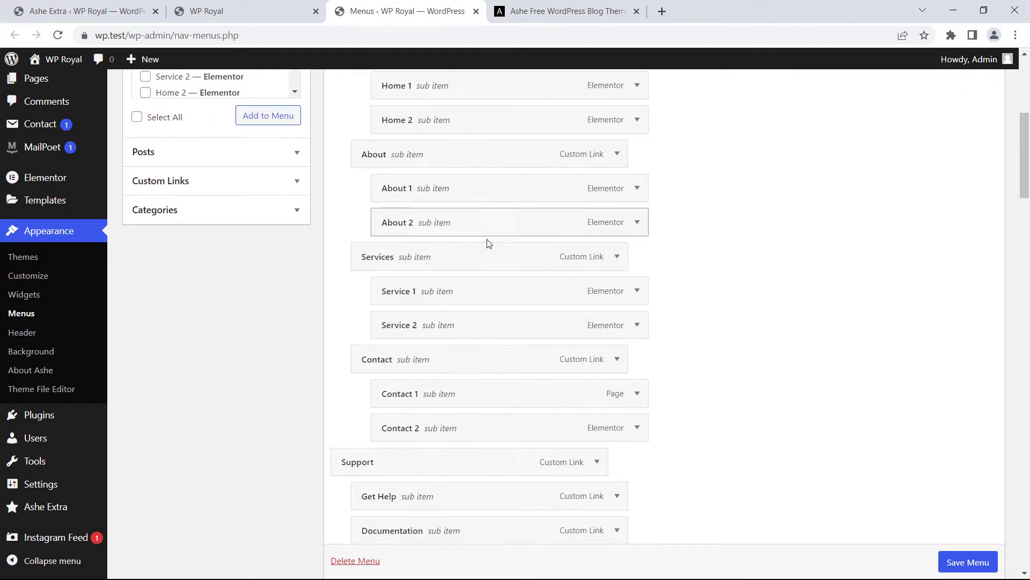
left_click(67, 537)
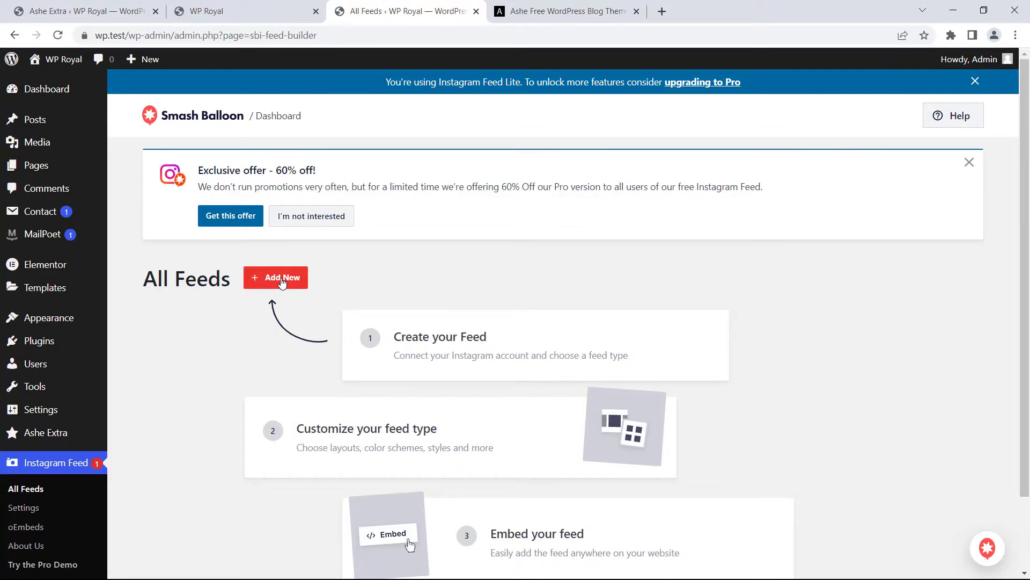
Create a User Timeline Instagram feed from the connected info_wp account and save it.
left_click(282, 283)
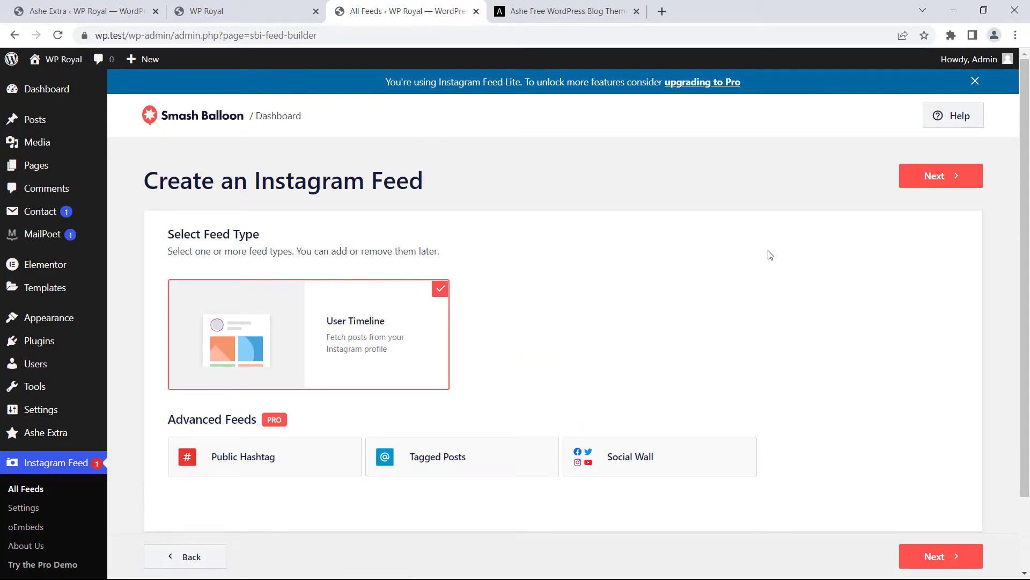
left_click(939, 179)
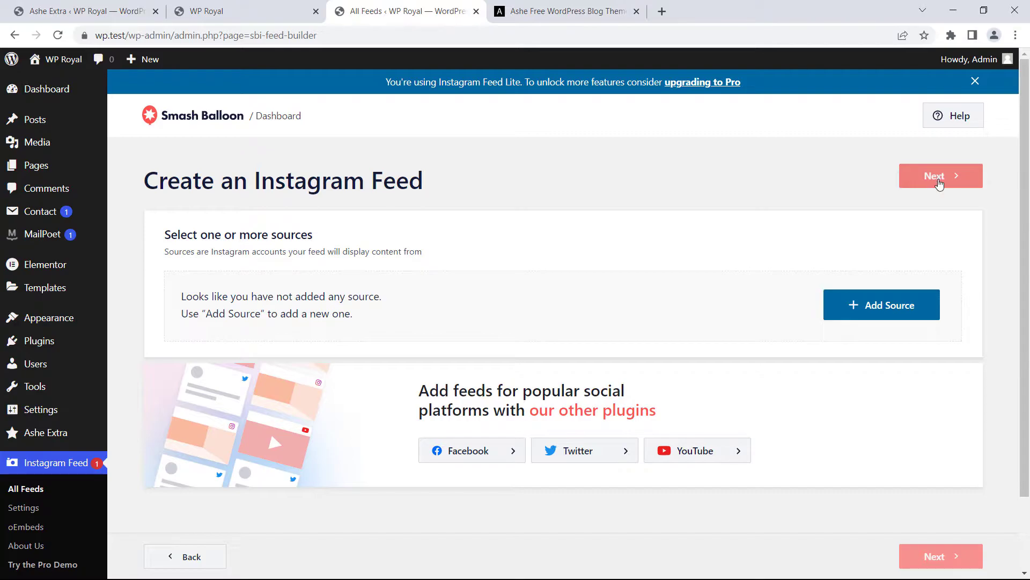
left_click(889, 307)
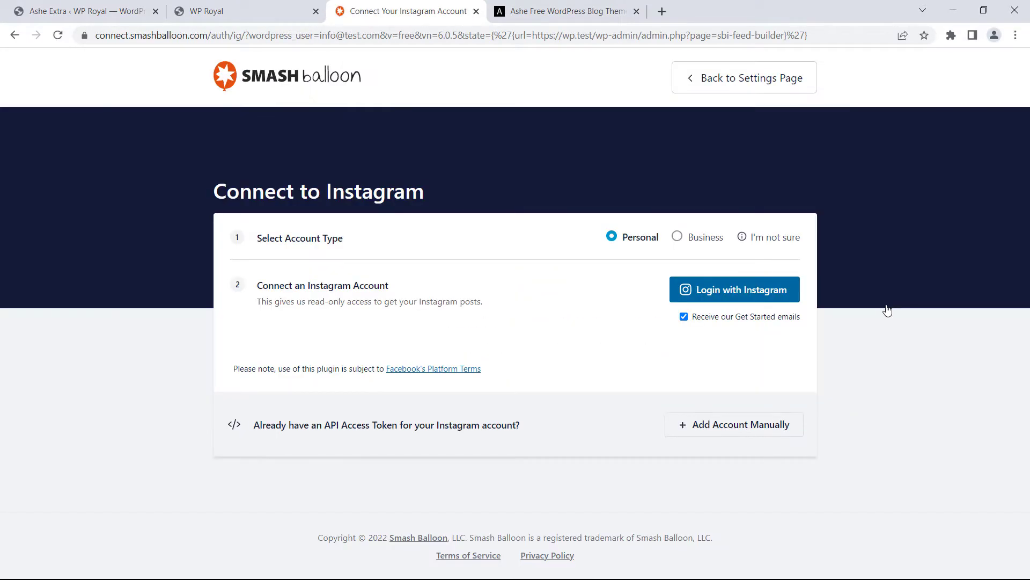
left_click(724, 290)
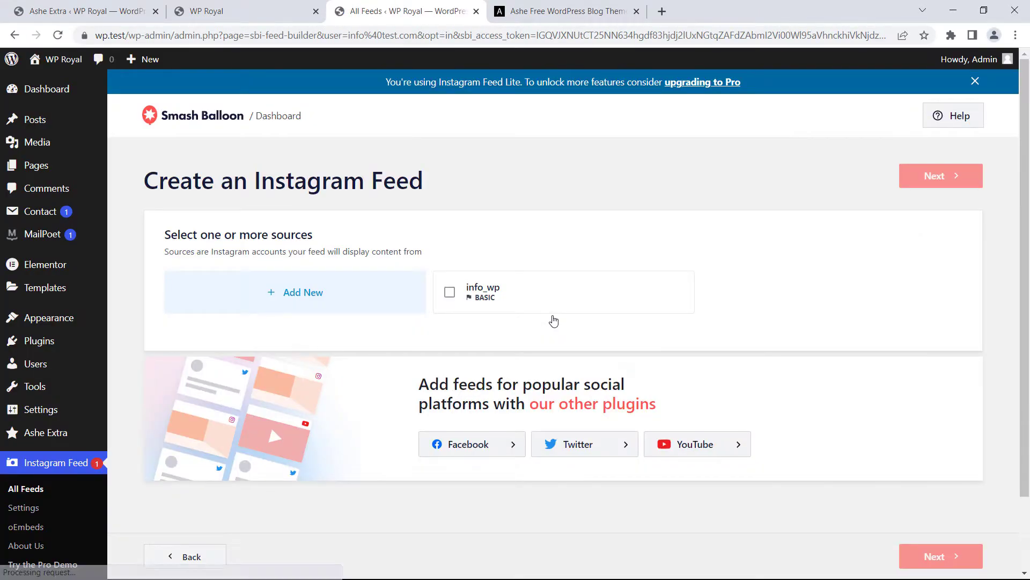
left_click(449, 292)
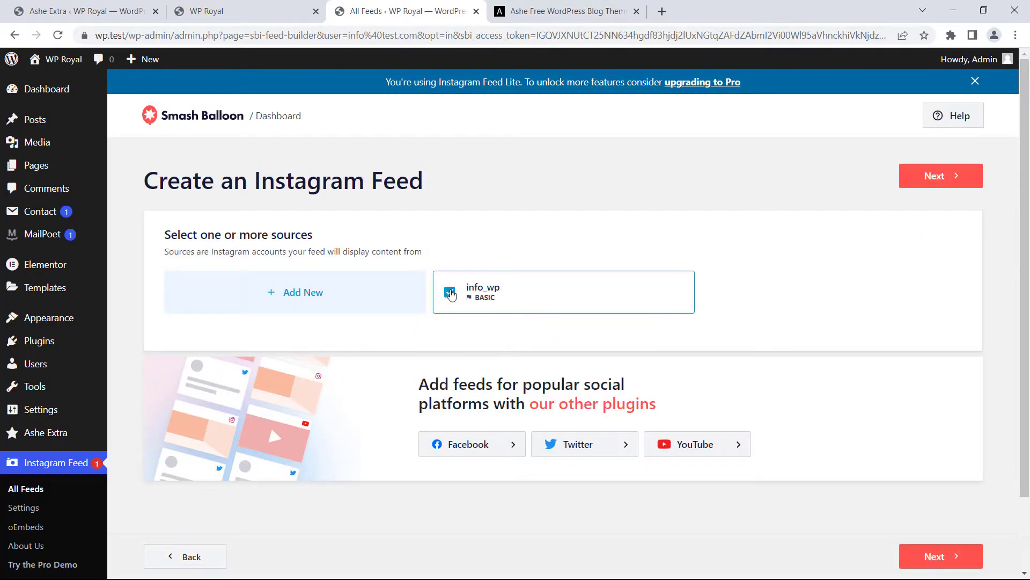
left_click(938, 178)
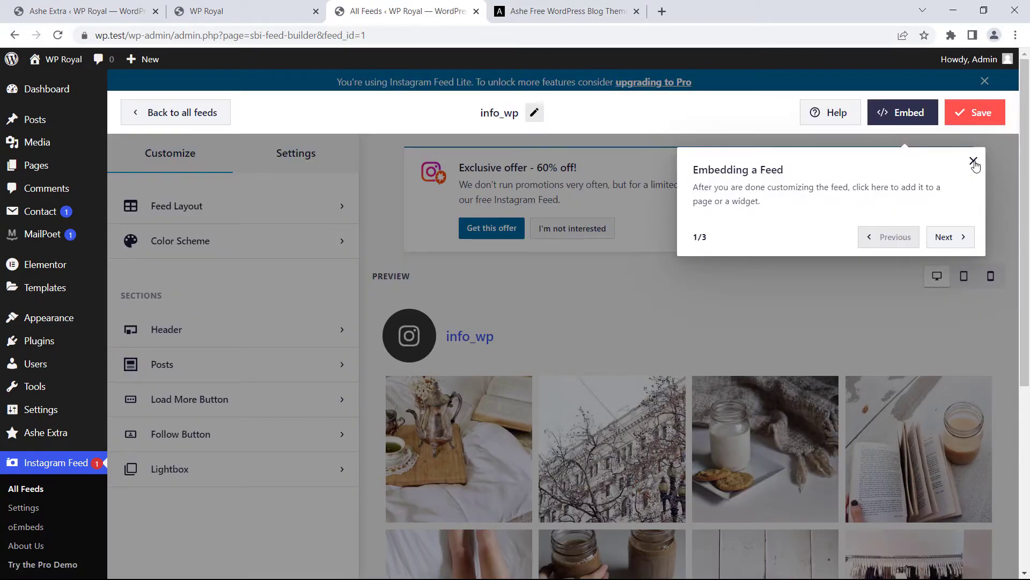
left_click(974, 162)
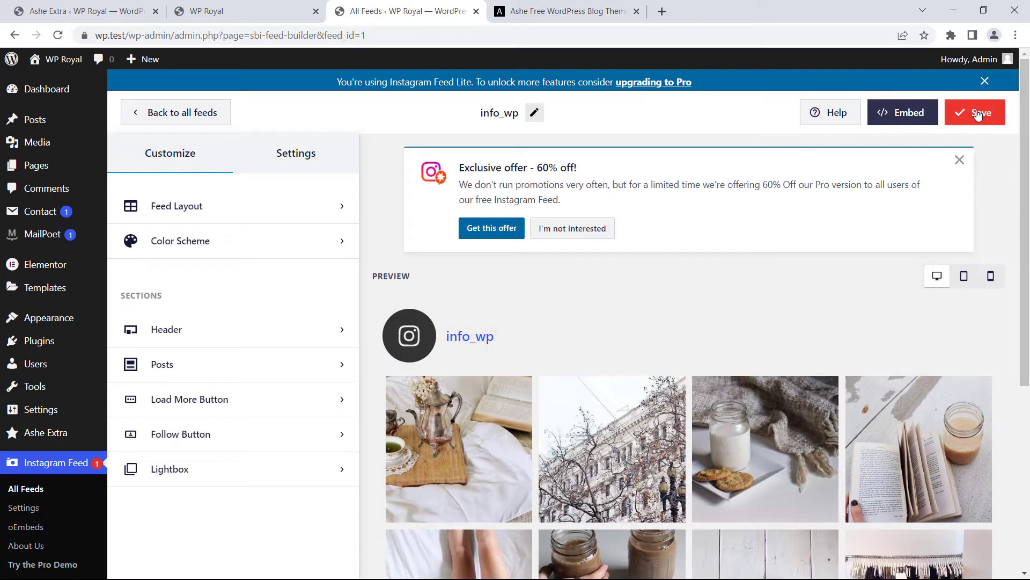
left_click(978, 115)
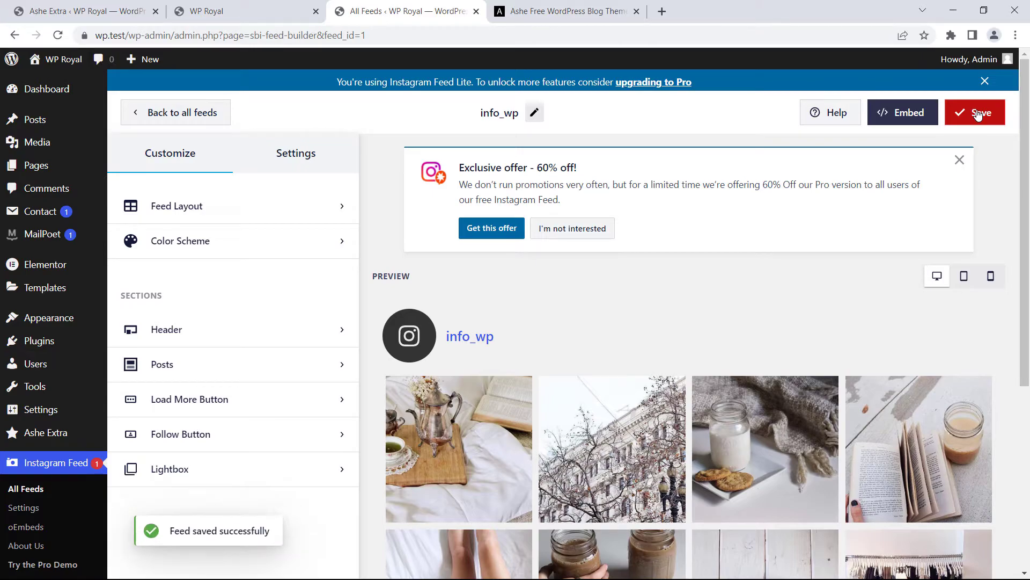
Reload the blog and check the sidebar's info_wp Instagram photo grid.
left_click(241, 11)
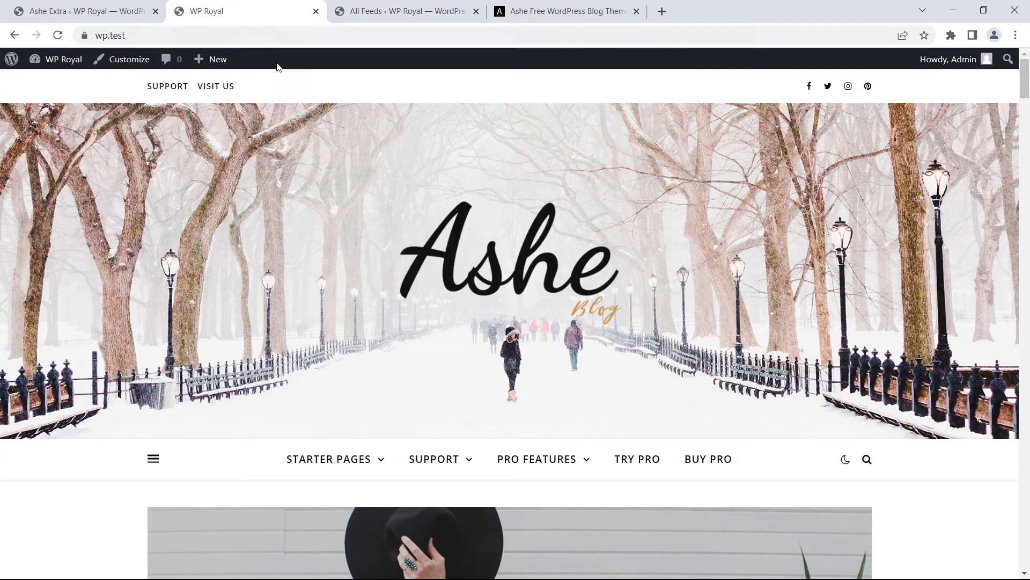
left_click(58, 35)
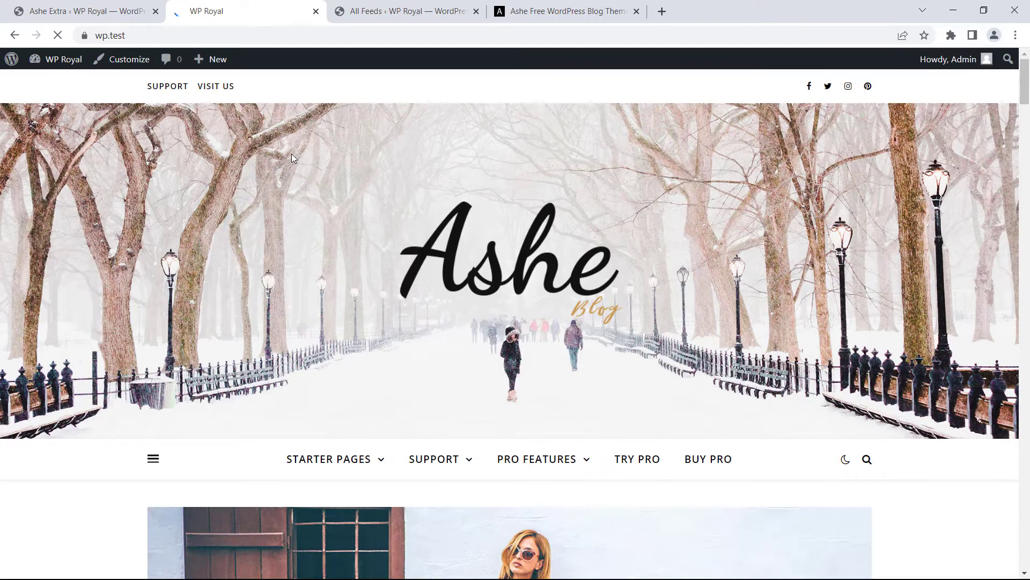
left_click_drag(1024, 86, 858, 195)
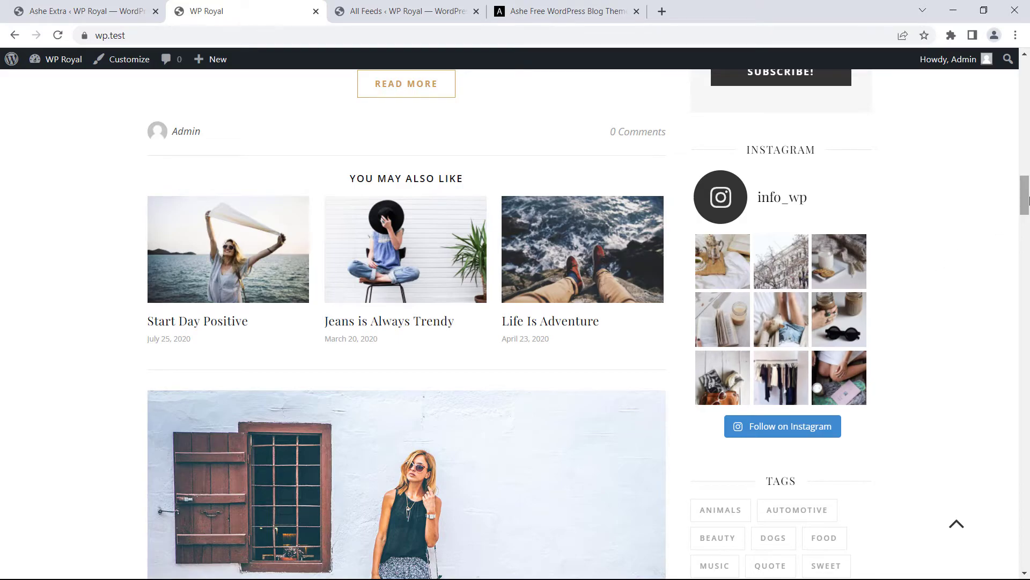
left_click(389, 11)
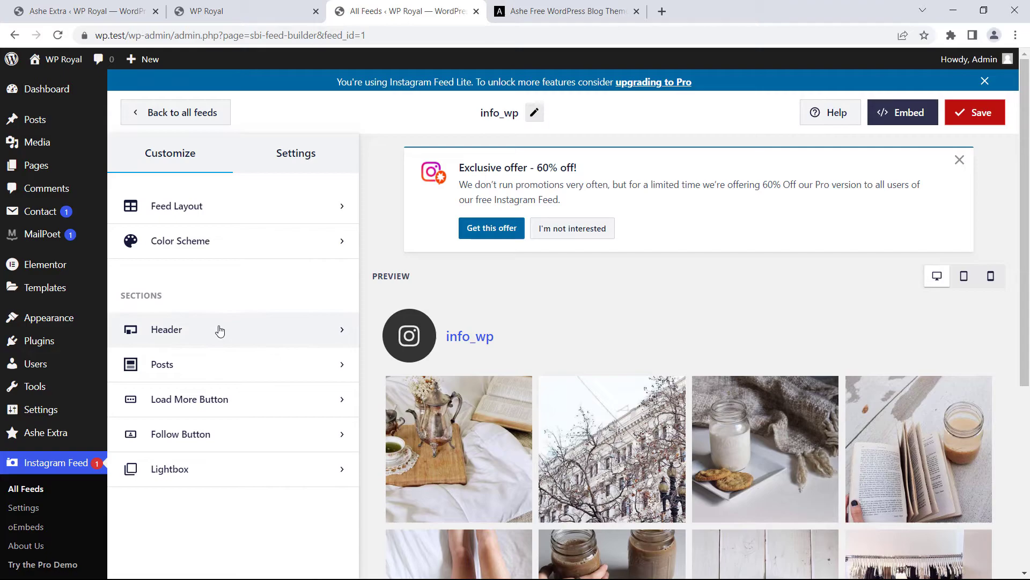
Disable the feed's Header and Load More button, then save the feed.
left_click(251, 329)
scroll(217, 284, "down", 2)
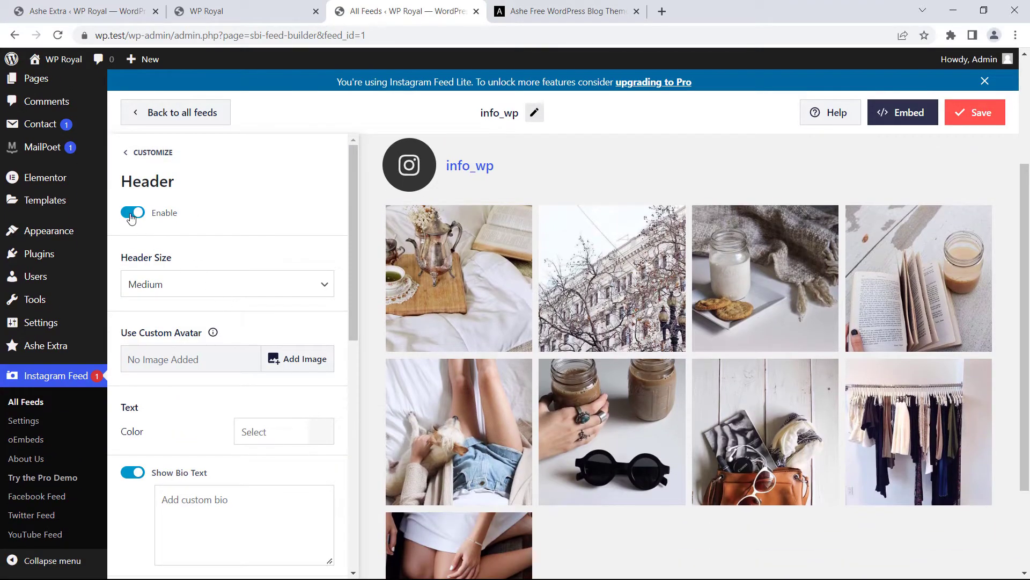
left_click(130, 214)
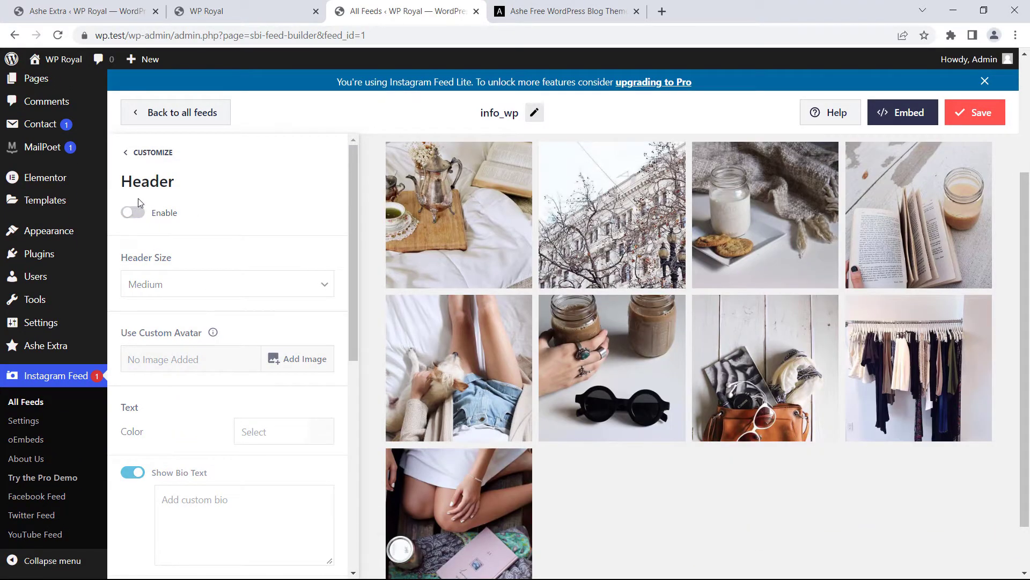
left_click(151, 154)
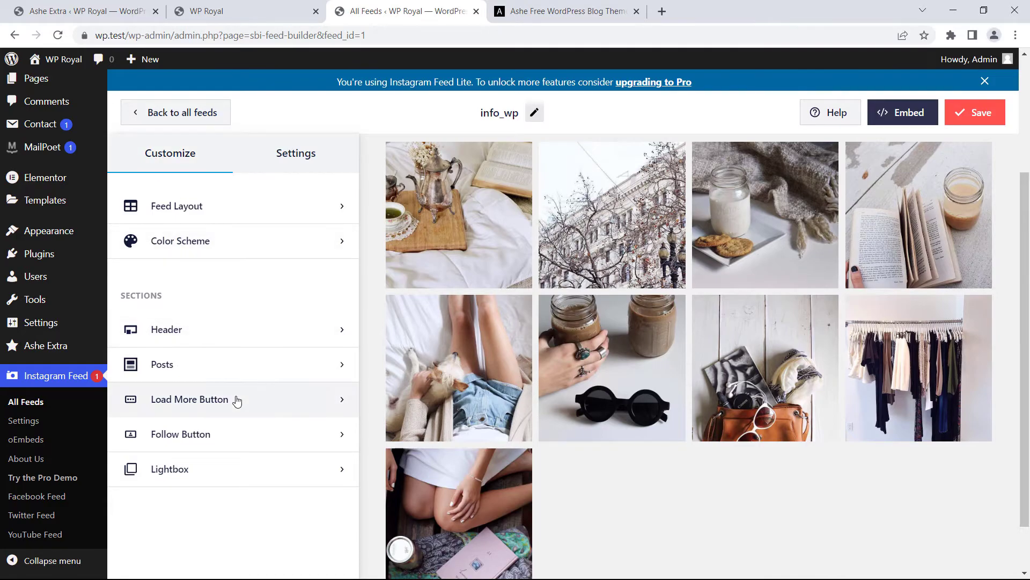
scroll(507, 365, "down", 1)
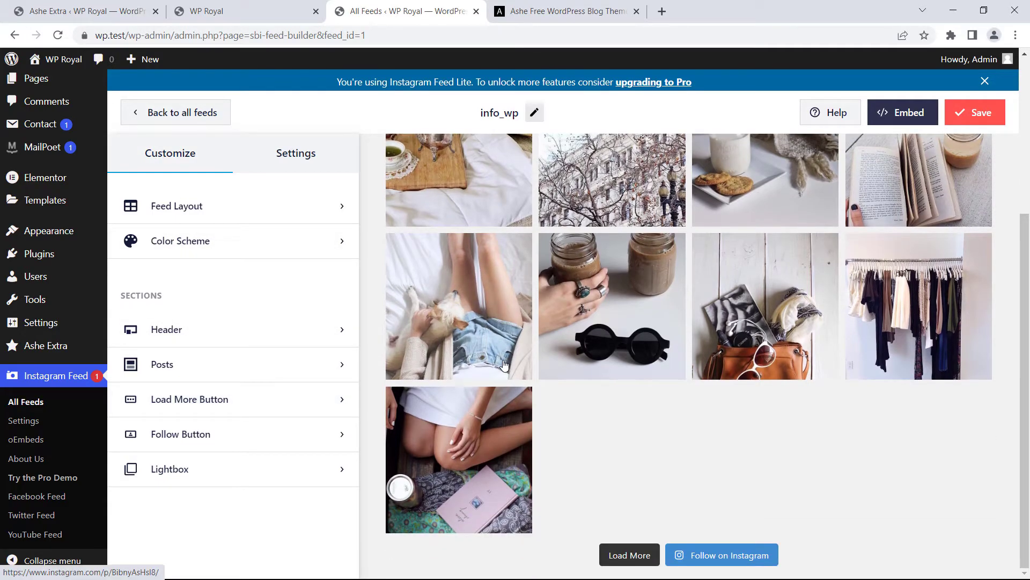
left_click(246, 398)
left_click(131, 228)
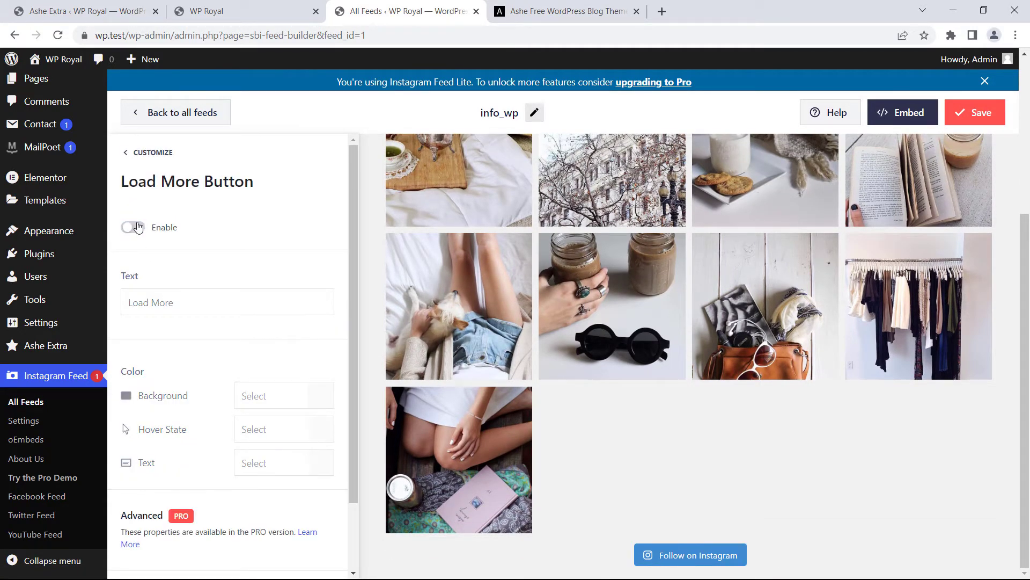
left_click(983, 115)
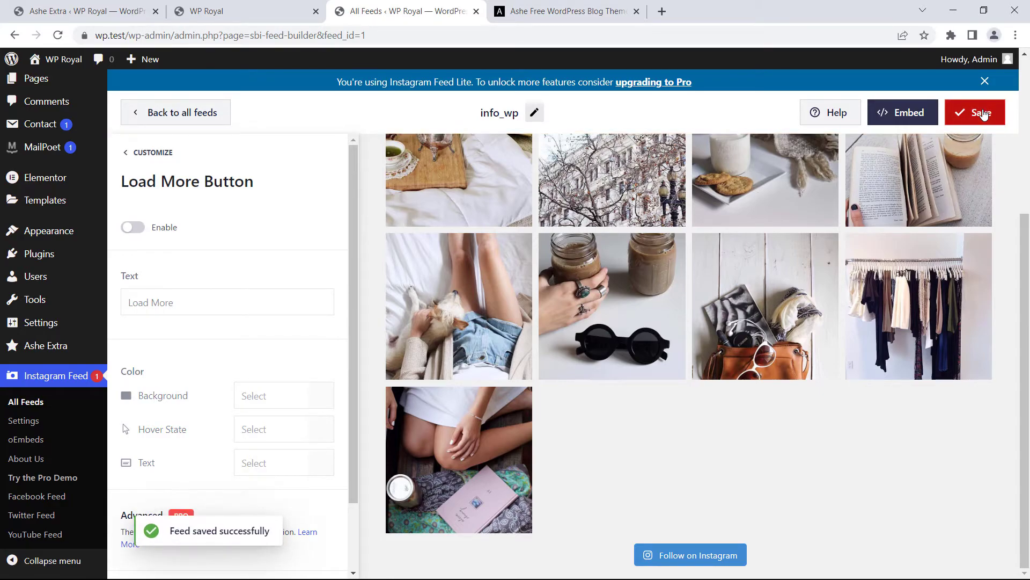
Reload the live blog and scroll to the updated Instagram feed.
left_click(276, 16)
left_click(58, 35)
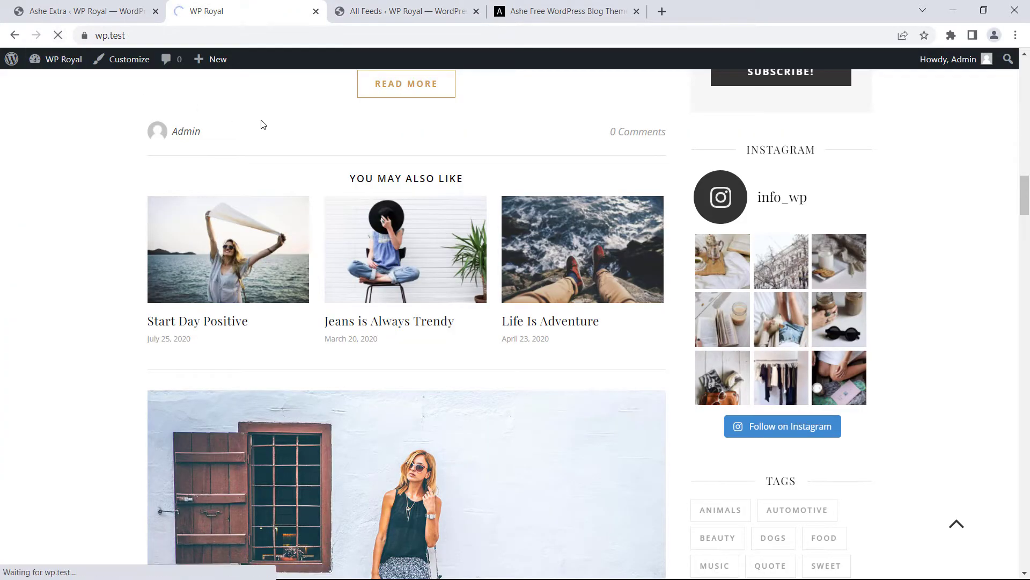
scroll(840, 206, "down", 7)
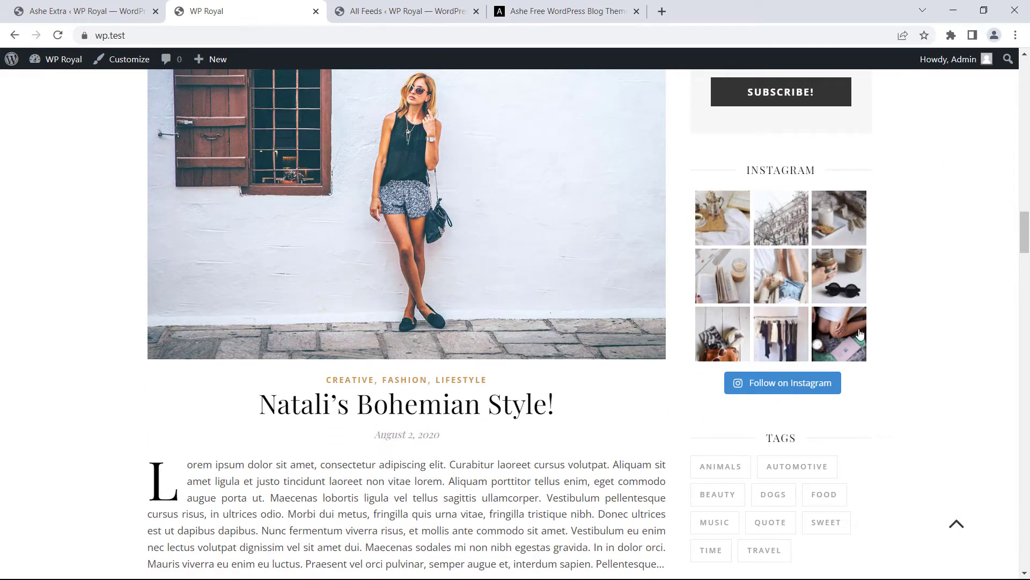
left_click_drag(1026, 242, 1027, 92)
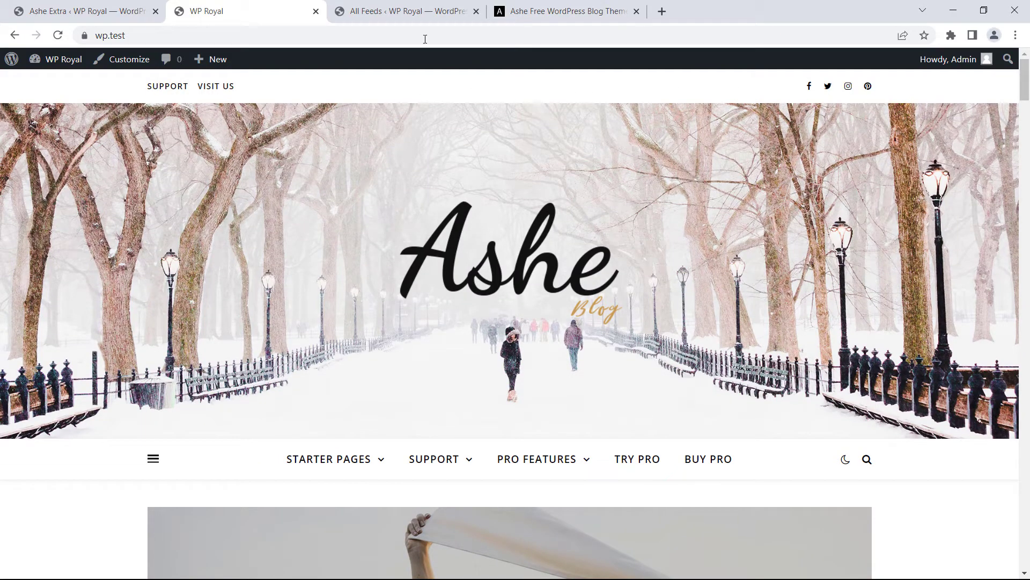
Copy the feed shortcode [instagram-feed feed=1] from the Embed dialog.
left_click(408, 11)
left_click(905, 112)
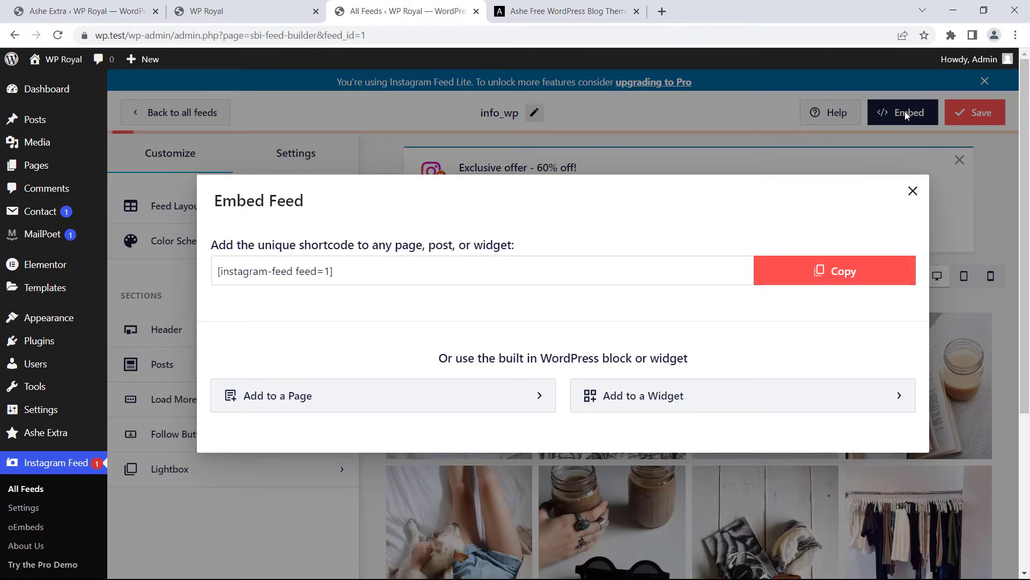
left_click(344, 270)
left_click(840, 282)
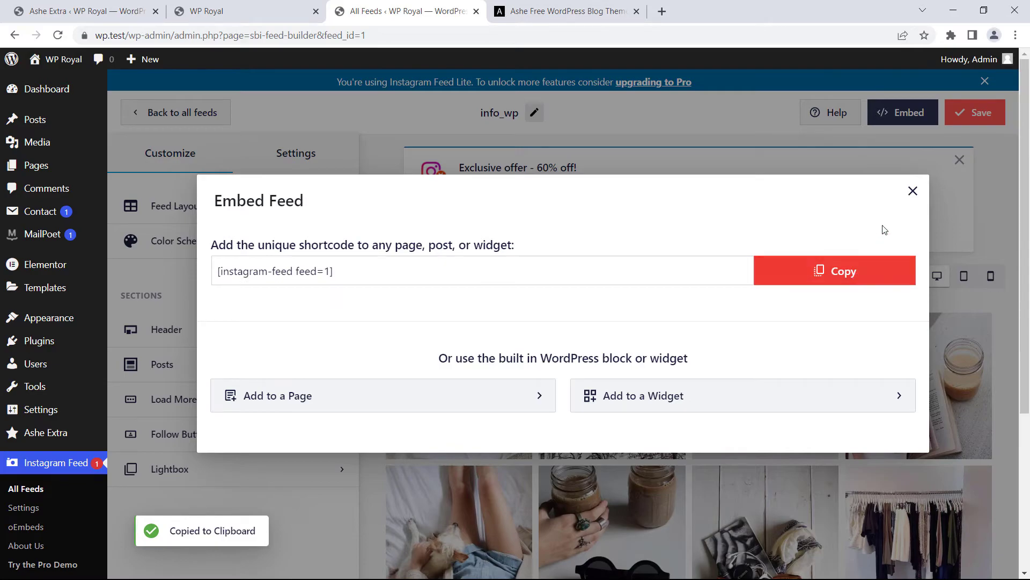
left_click(913, 191)
Open classic Widgets and check the Text: Instagram widget and Footer Widgets area.
mouse_move(69, 317)
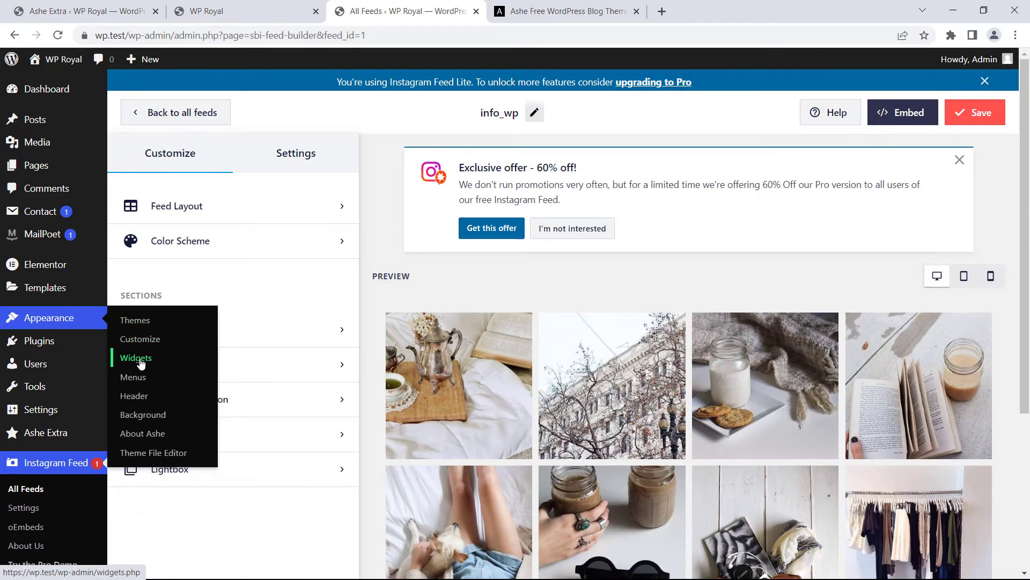
left_click(139, 358)
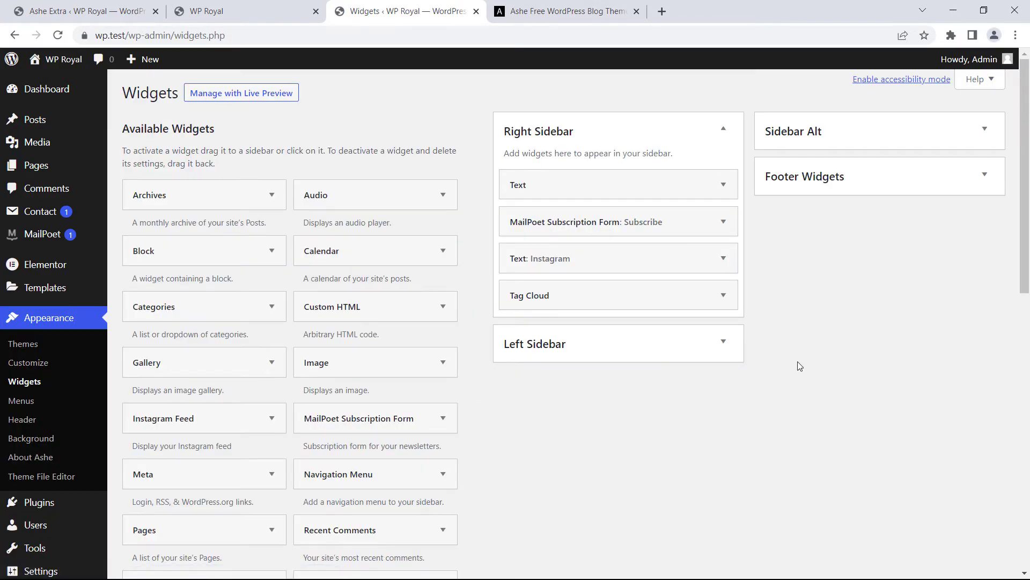
left_click(723, 258)
left_click(724, 259)
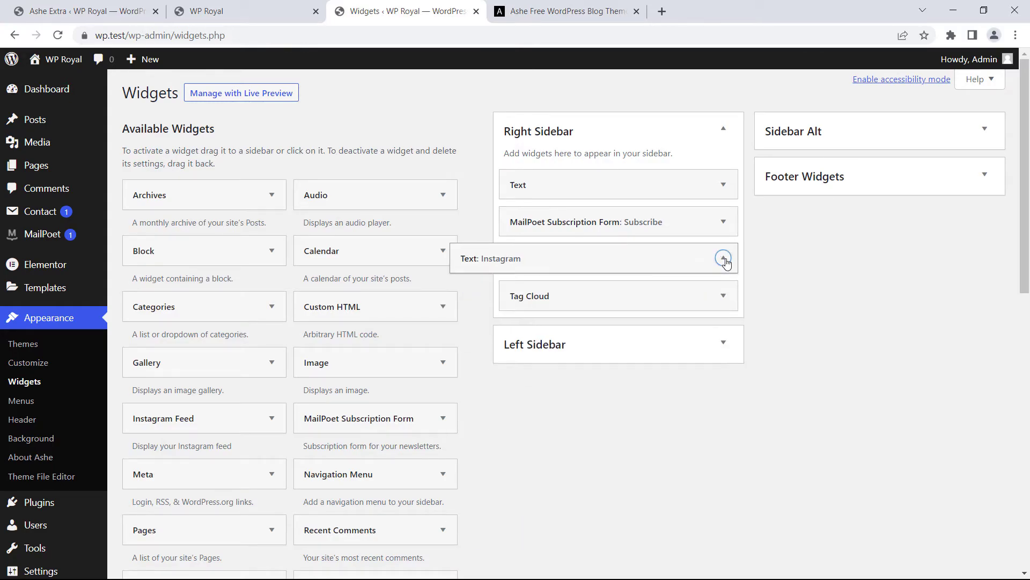
left_click(984, 175)
left_click(984, 175)
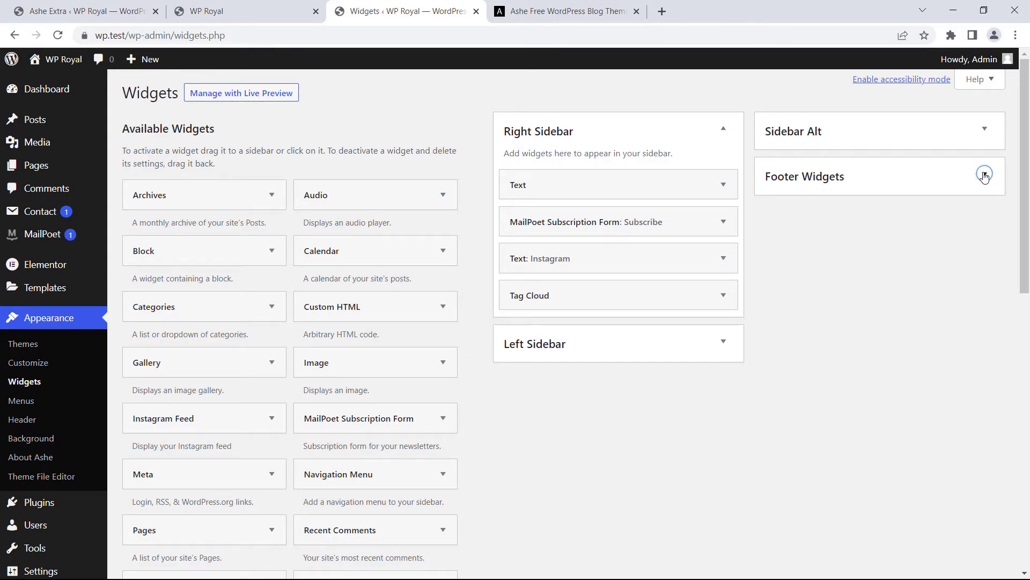
Open the About Ashe theme page and look through its Video Tutorials section.
left_click(46, 458)
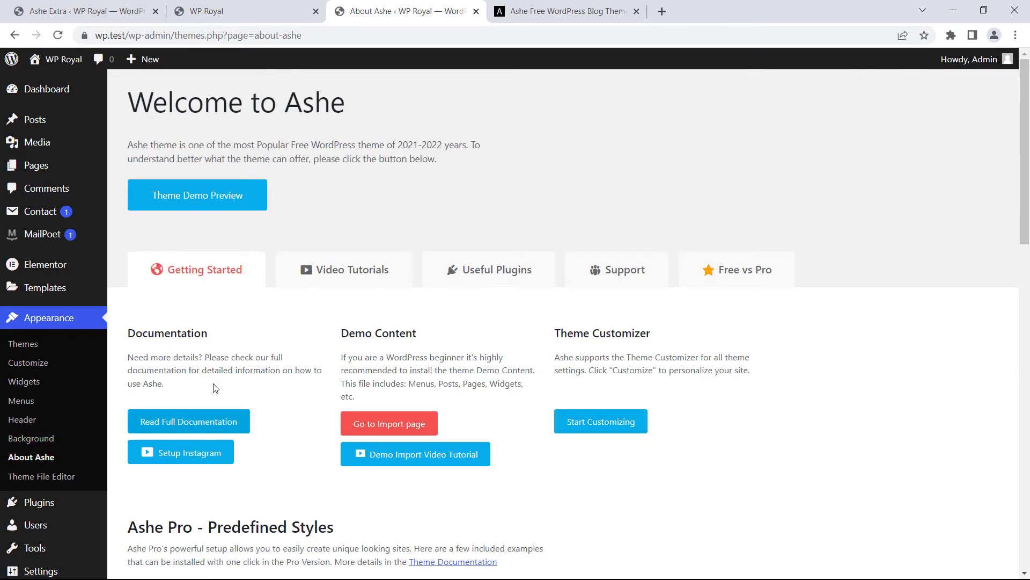
left_click(347, 271)
scroll(335, 318, "down", 2)
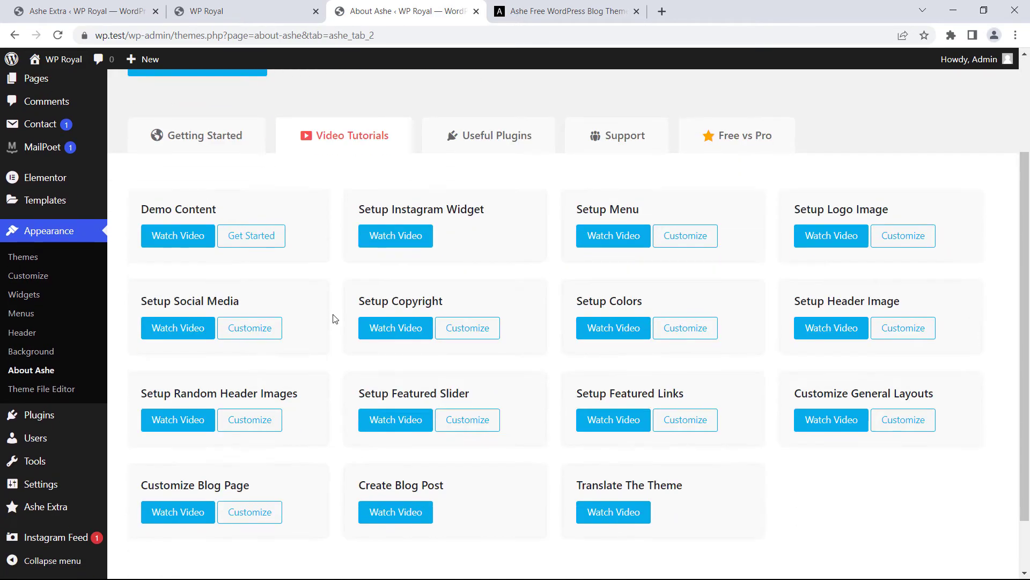
scroll(494, 223, "up", 1)
Look through the Useful Plugins and Support sections of the About Ashe page.
left_click(495, 204)
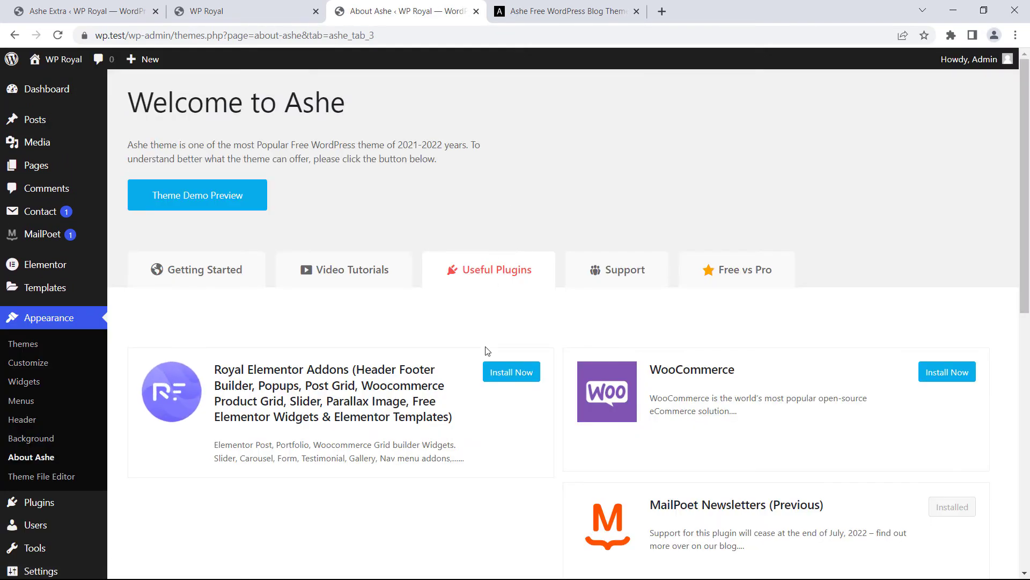
scroll(486, 349, "down", 5)
scroll(485, 350, "up", 4)
left_click(623, 212)
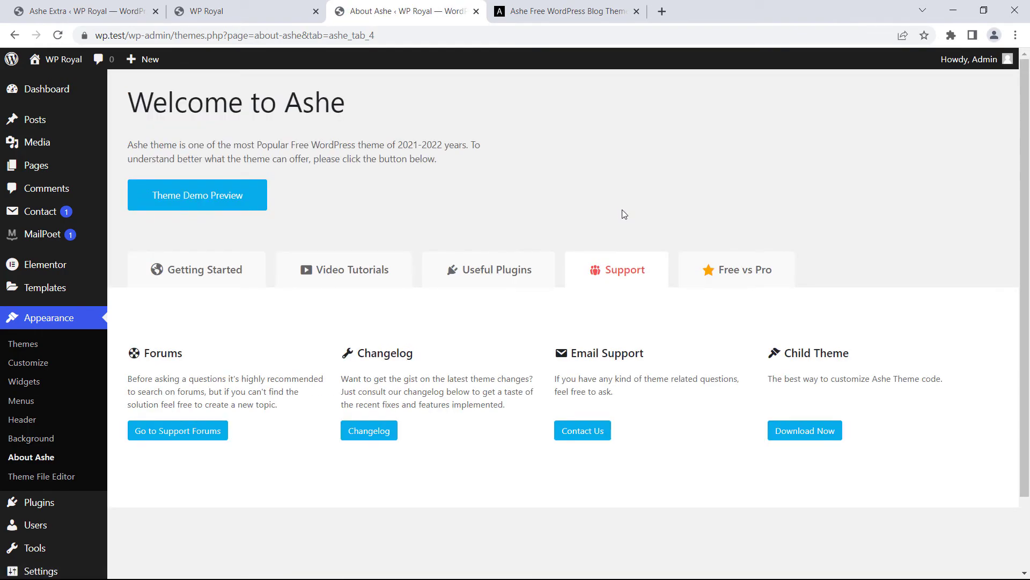
scroll(623, 214, "down", 2)
scroll(622, 214, "up", 2)
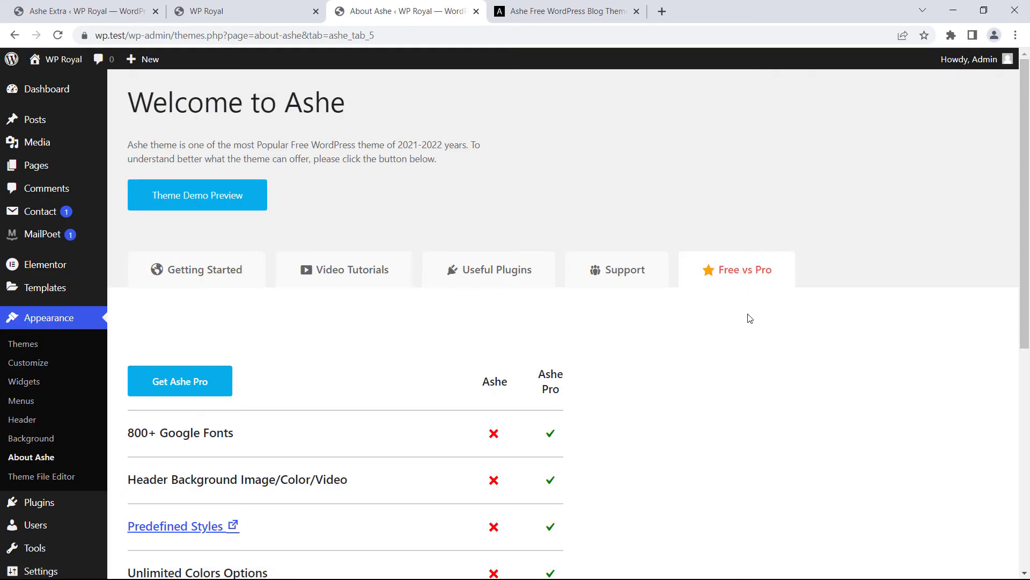
scroll(743, 355, "down", 5)
scroll(744, 354, "down", 2)
scroll(744, 354, "up", 8)
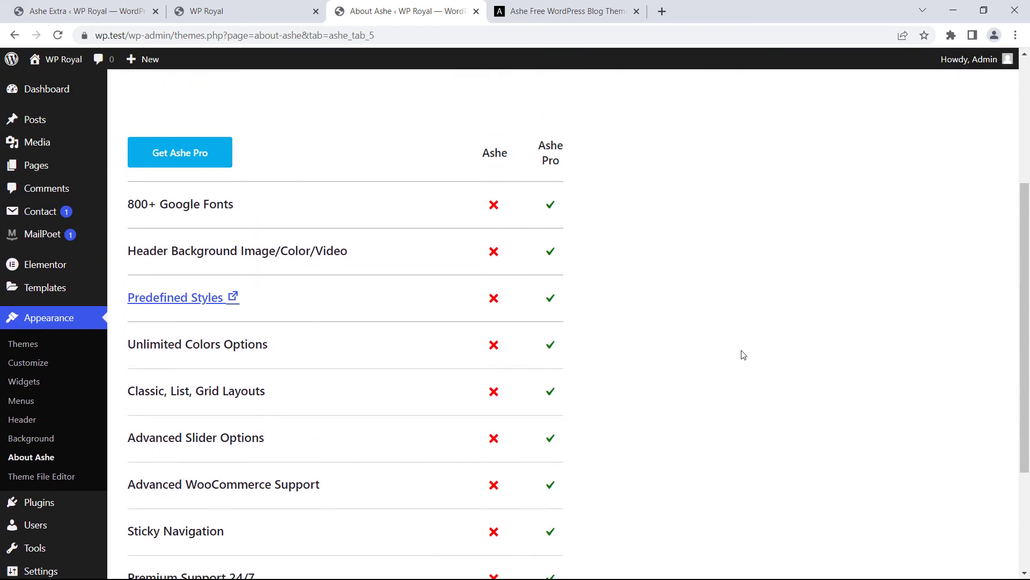